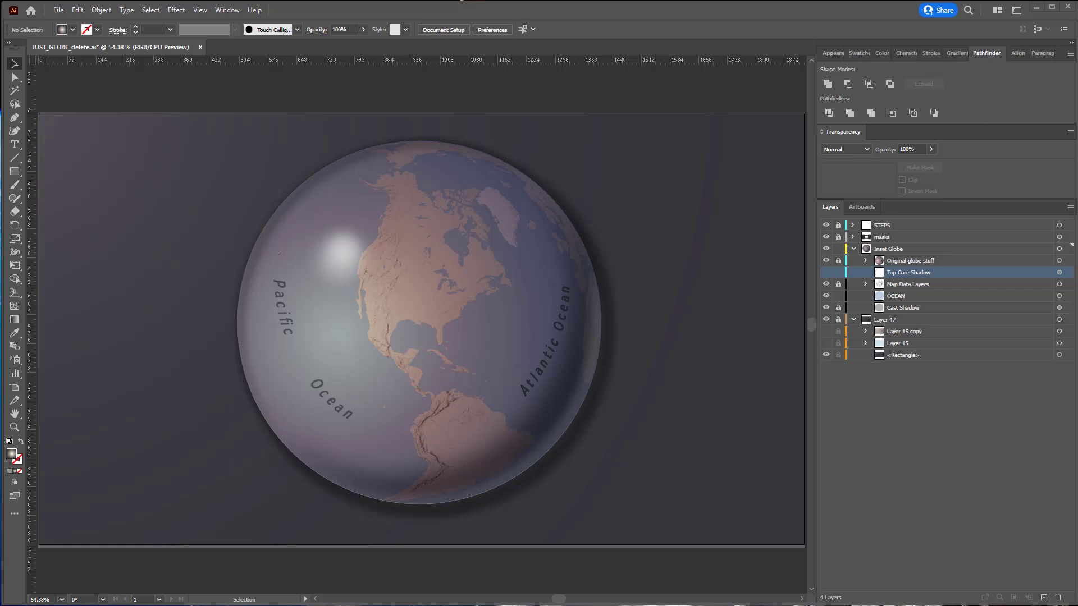
Hide the Original globe stuff and Cast Shadow layers and show the grey background rectangle
left_click(935, 260)
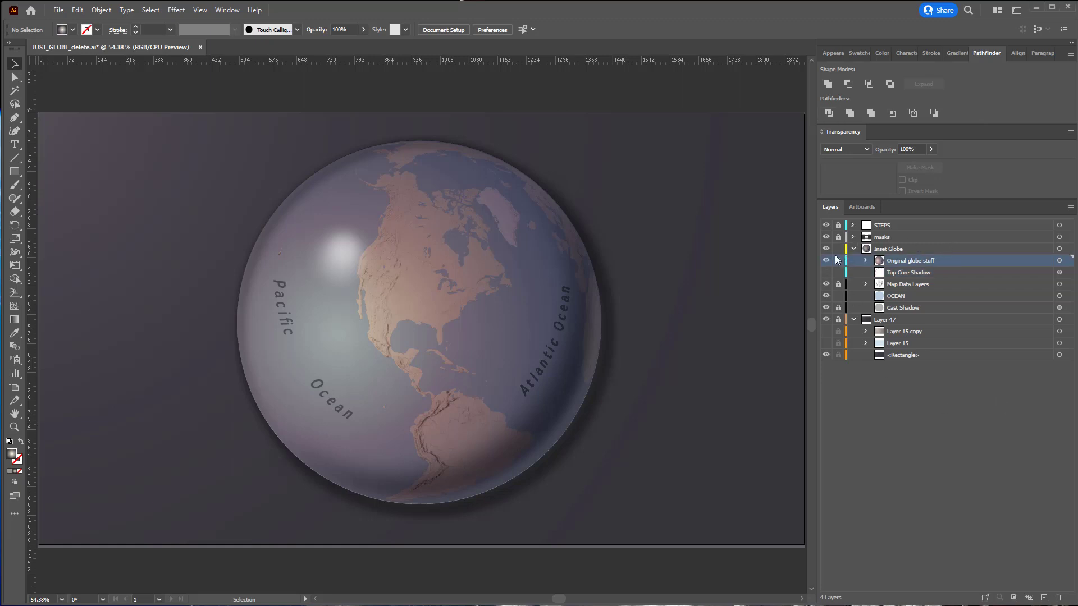
left_click(826, 260)
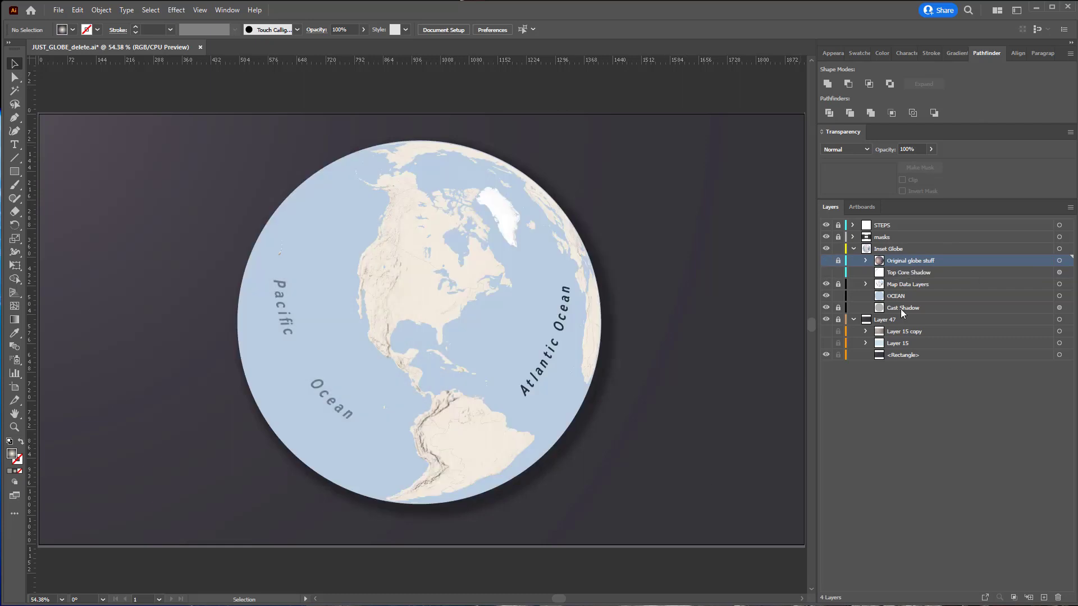
left_click(825, 307)
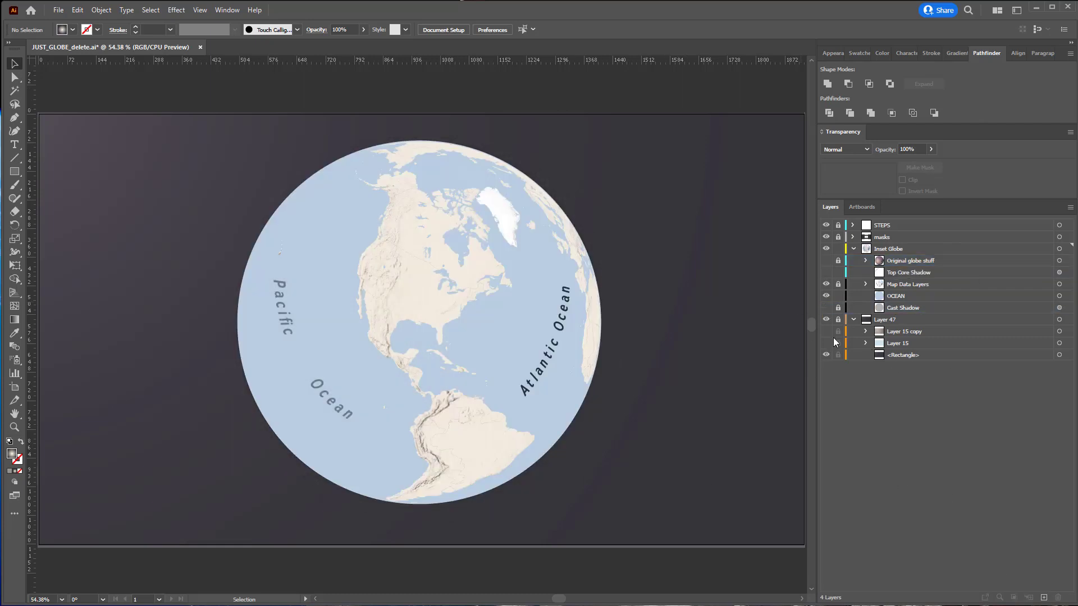
left_click(825, 353)
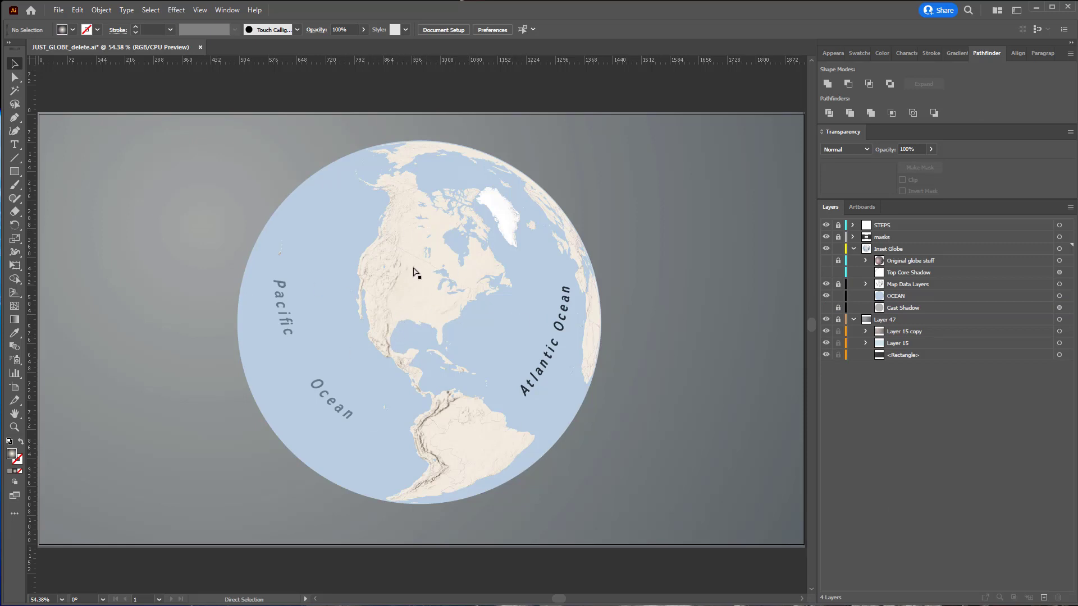
key("a")
key("v")
left_click(207, 13)
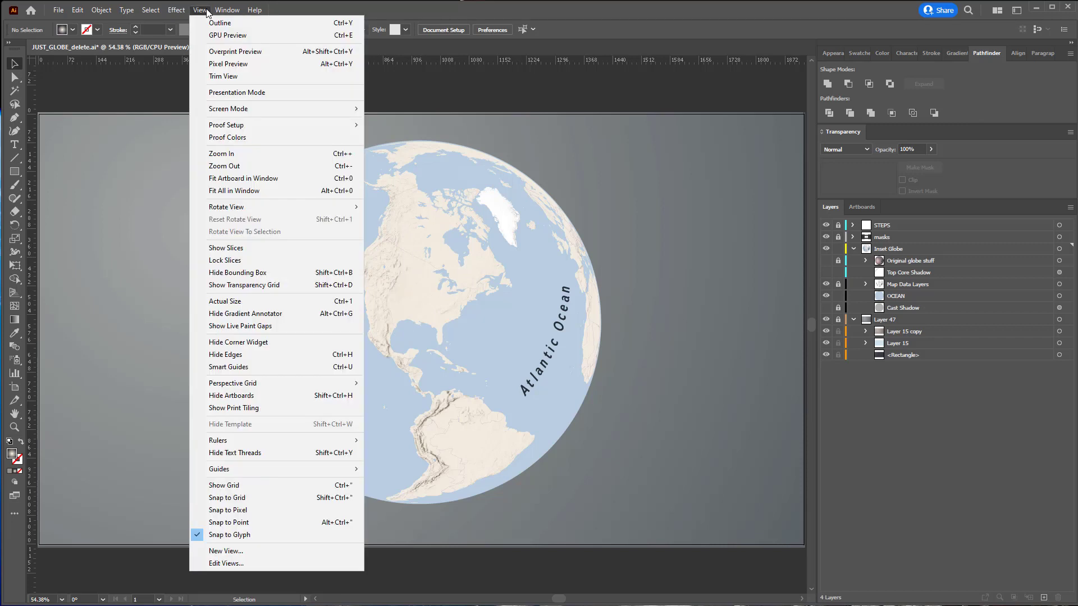
left_click(229, 35)
key("z")
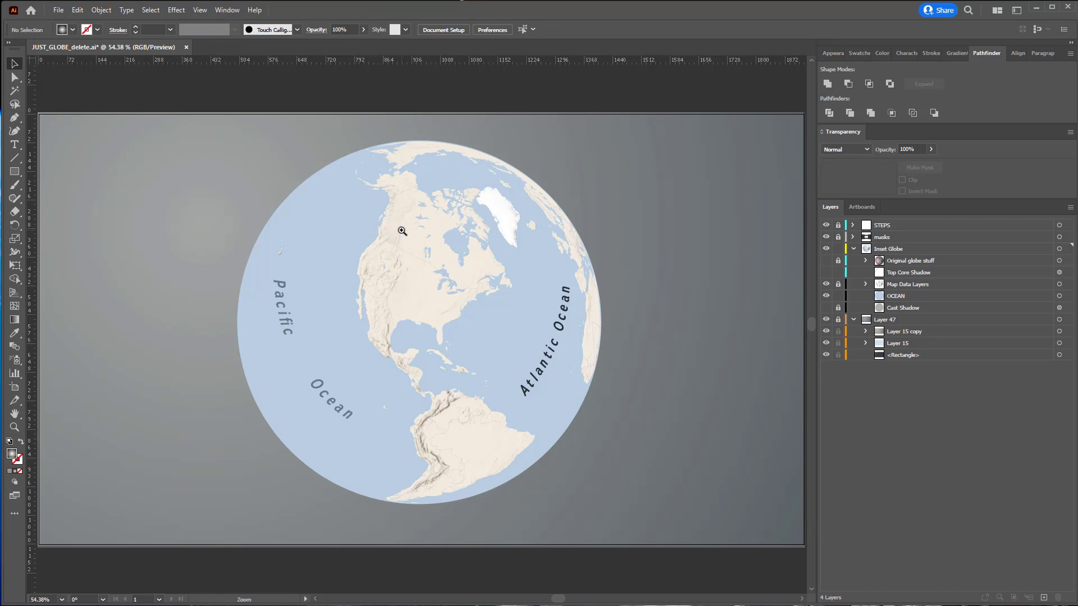
left_click_drag(402, 230, 403, 233)
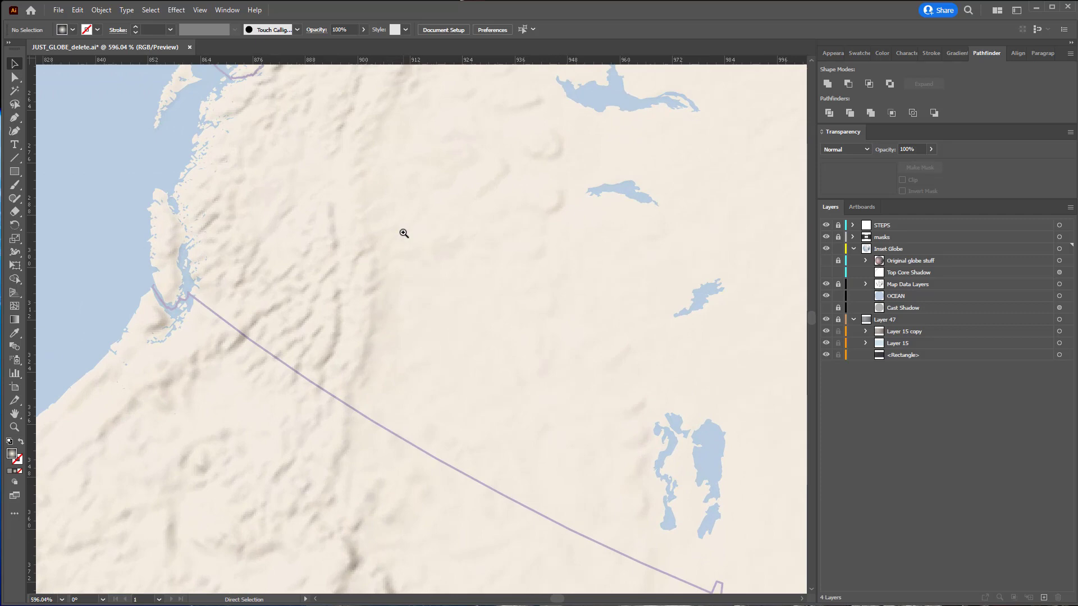
key("ctrl+0")
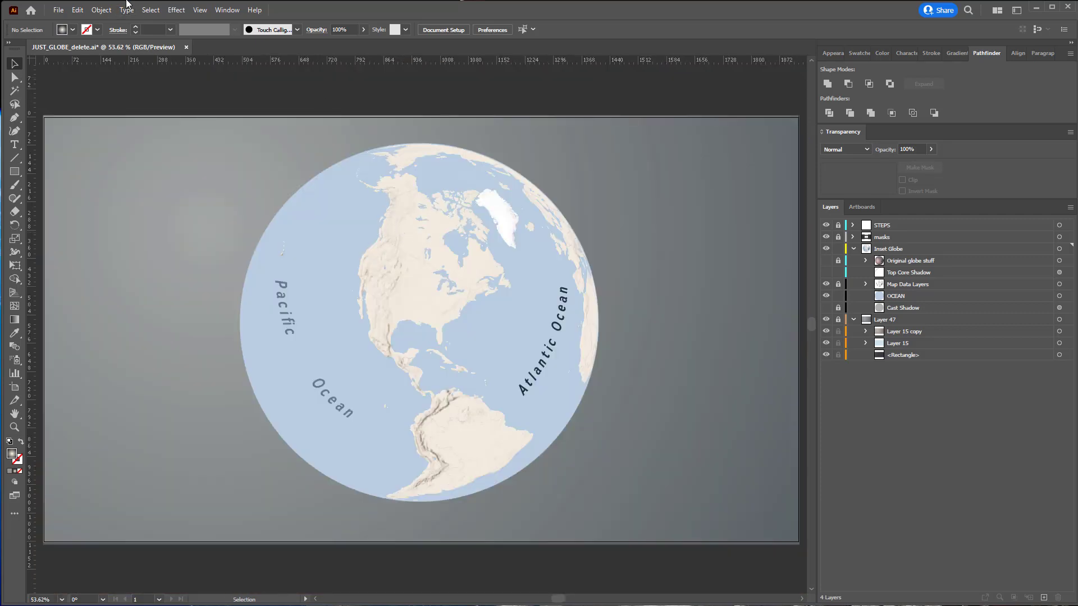
left_click(200, 10)
left_click(249, 36)
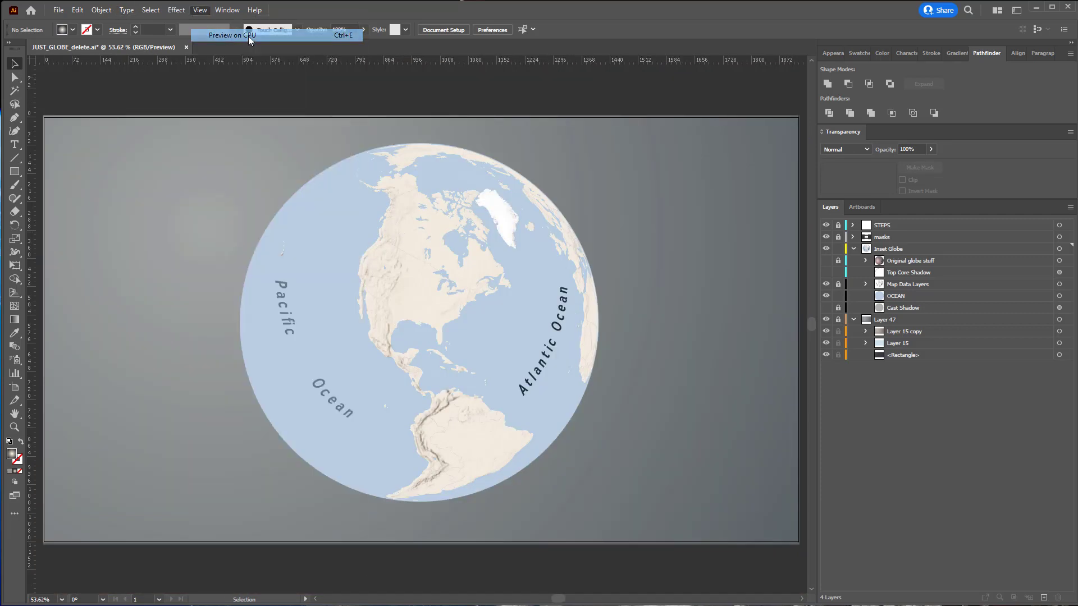
key("ctrl+space")
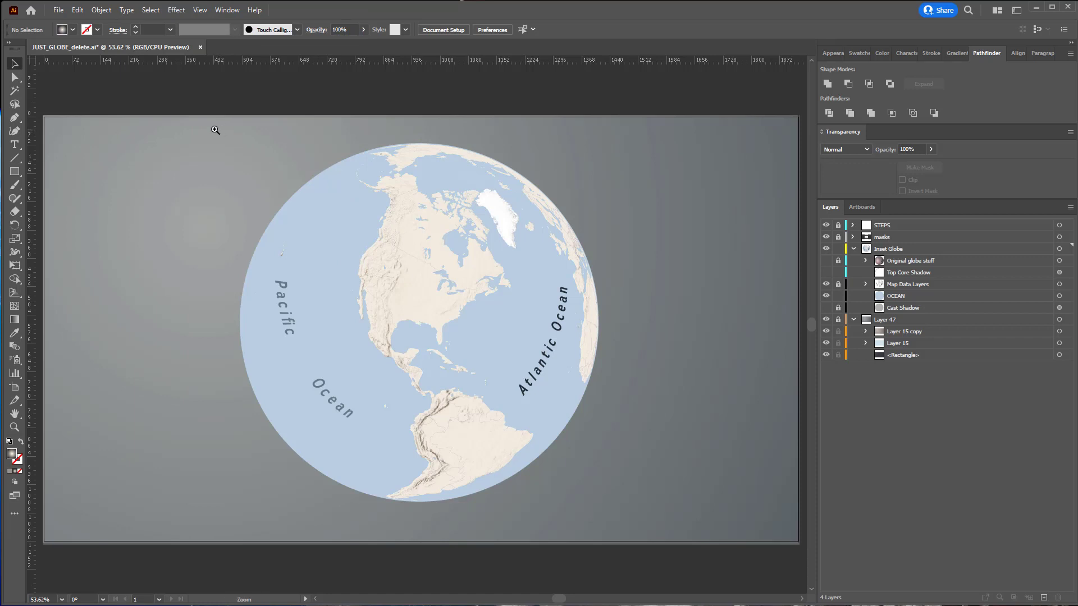
left_click_drag(215, 130, 634, 514)
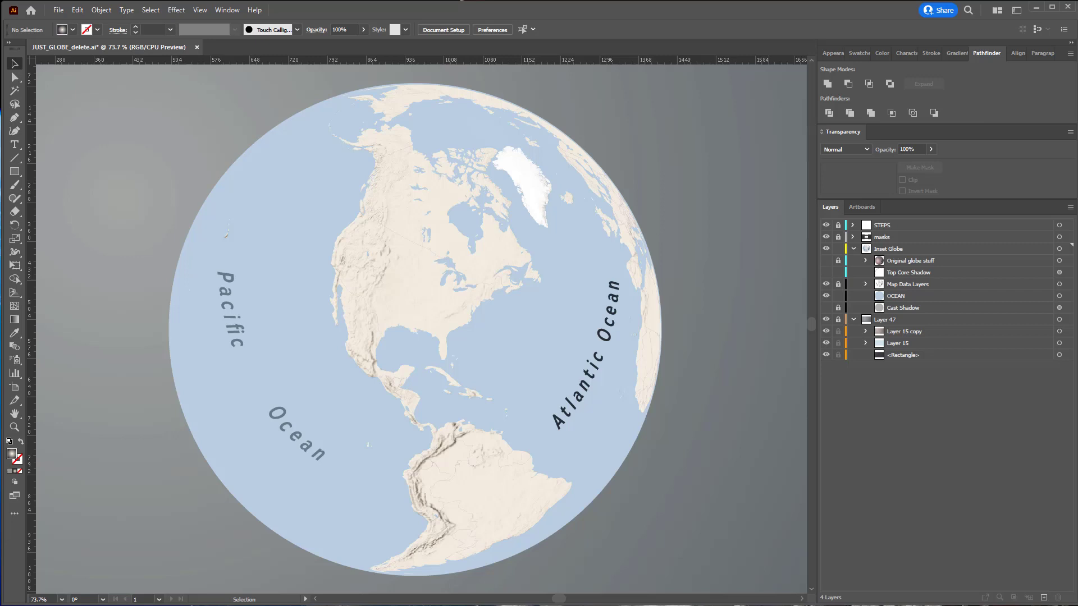
Select the ocean circle on the OCEAN layer inside Map Data Layers
left_click(942, 285)
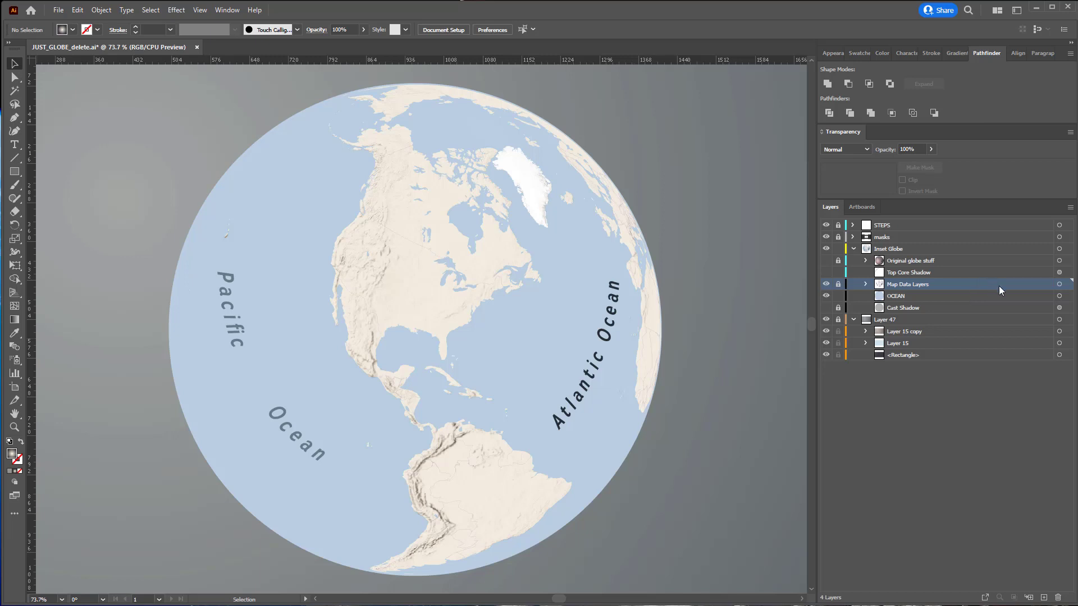
left_click(1060, 297)
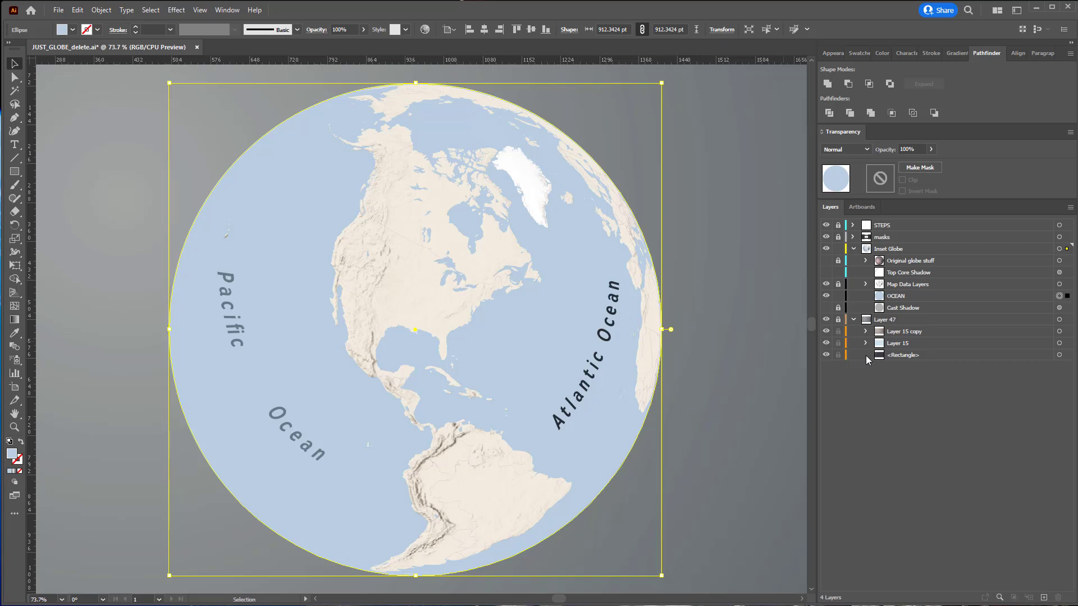
left_click(958, 297)
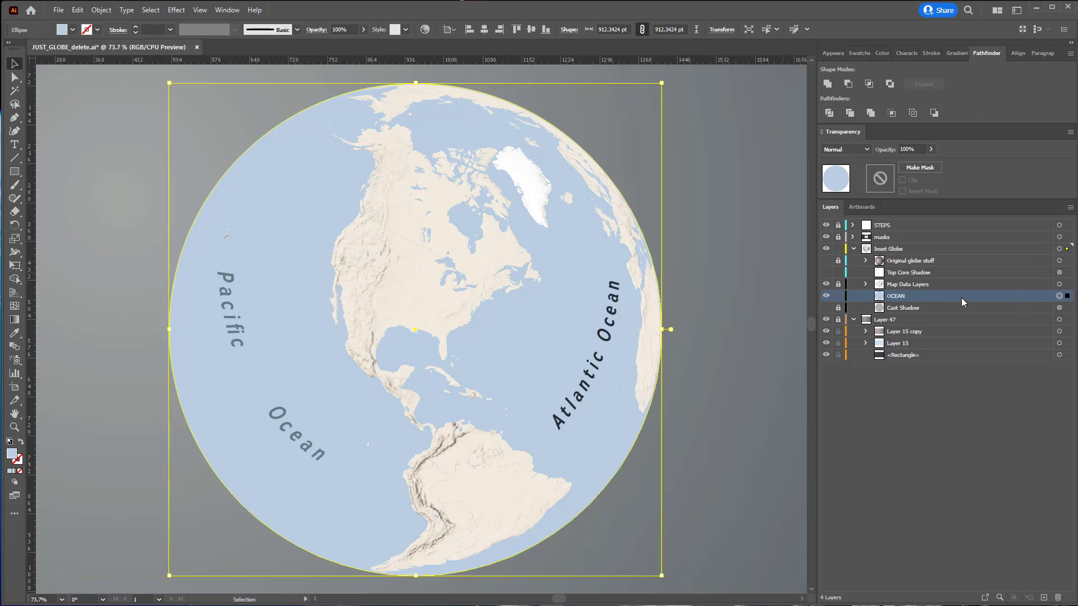
Duplicate the OCEAN layer and drag the copy above Map Data Layers
left_click(1070, 208)
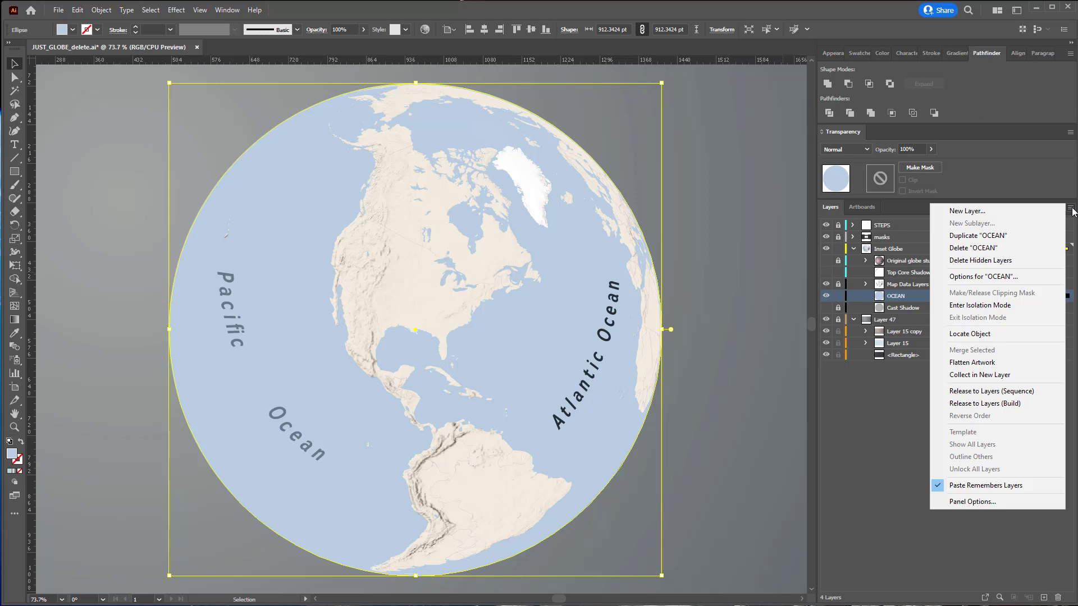
left_click(1010, 236)
left_click(918, 297)
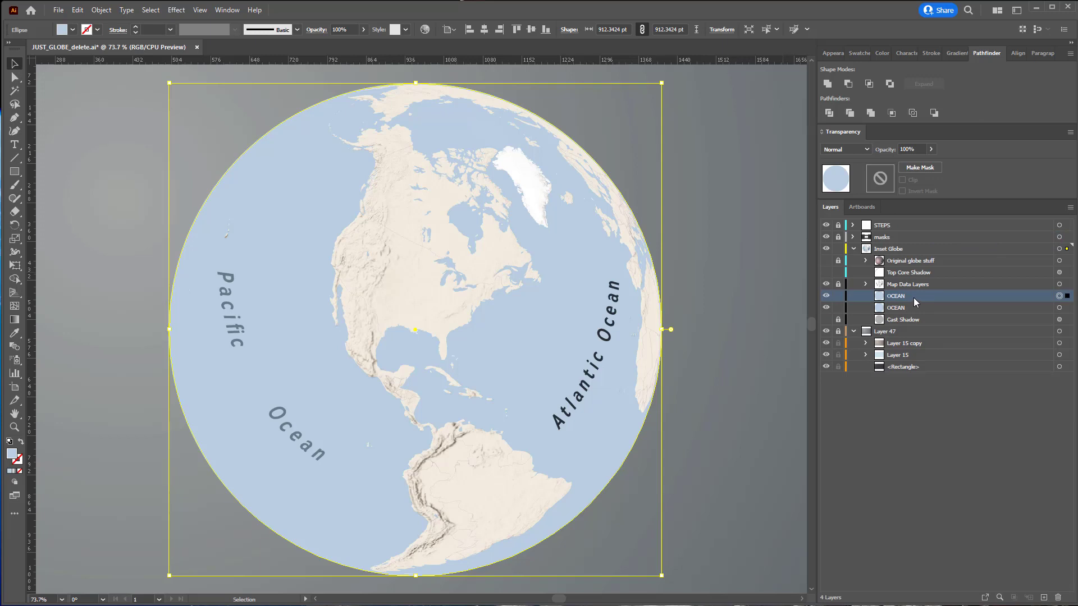
left_click_drag(914, 297, 913, 281)
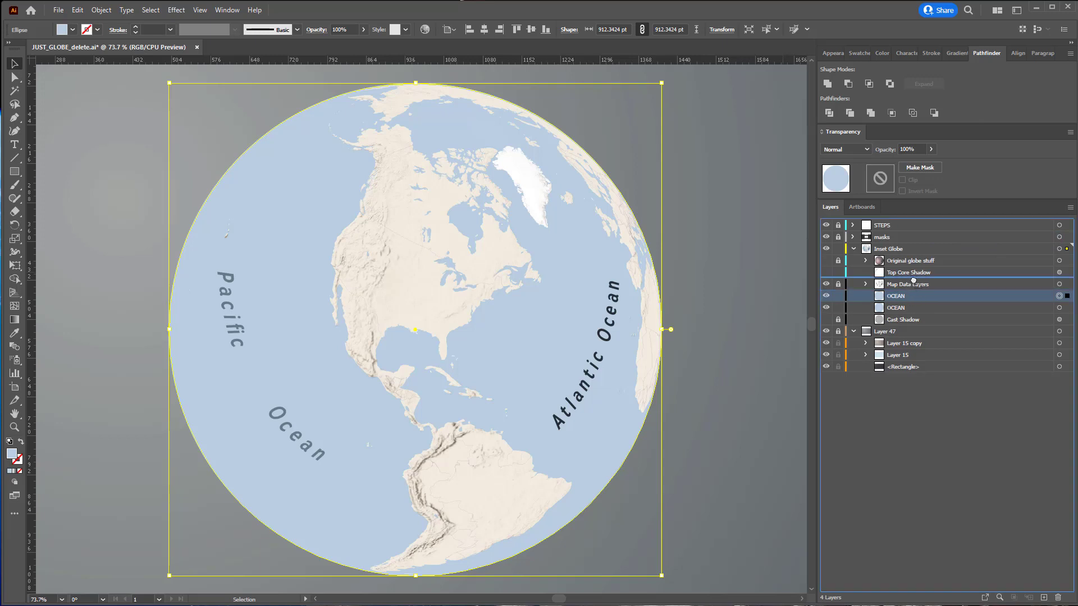
left_click_drag(913, 281, 913, 281)
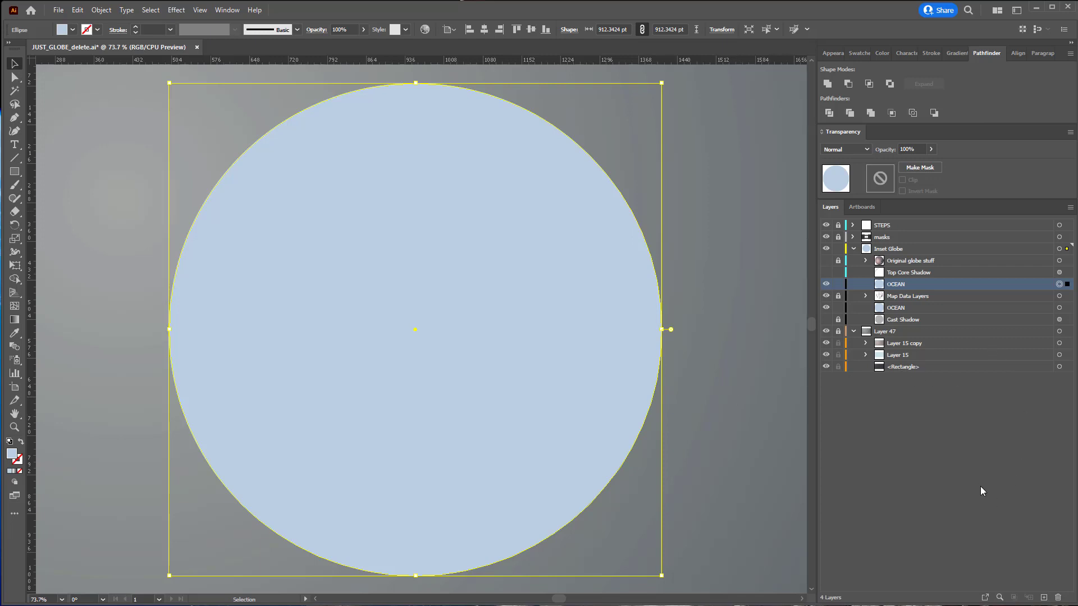
Apply a white-to-black radial gradient to the upper OCEAN circle from Window > Gradient
left_click(228, 11)
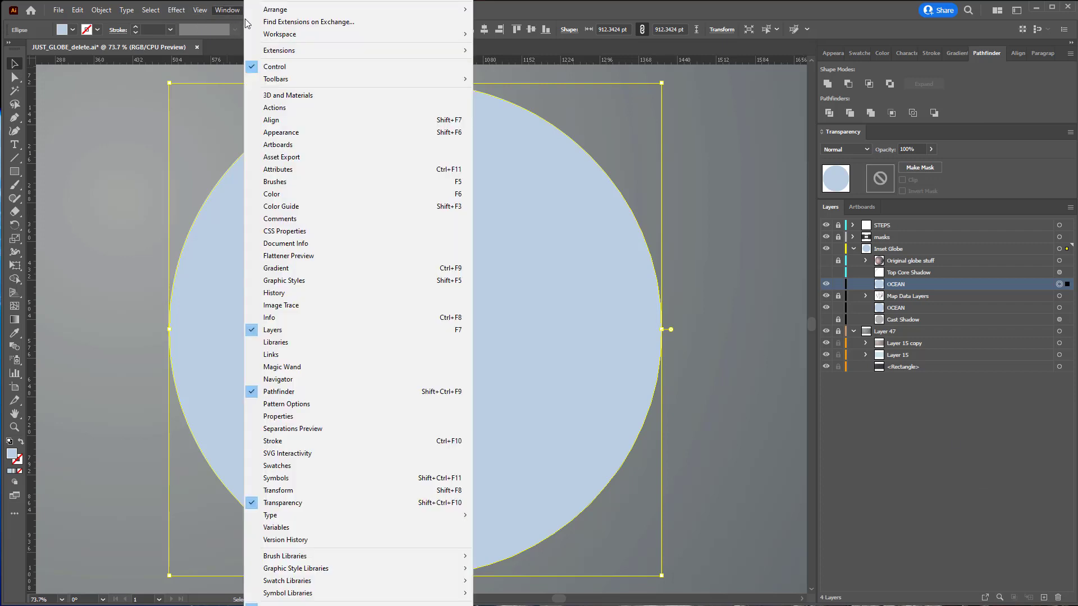
left_click(283, 270)
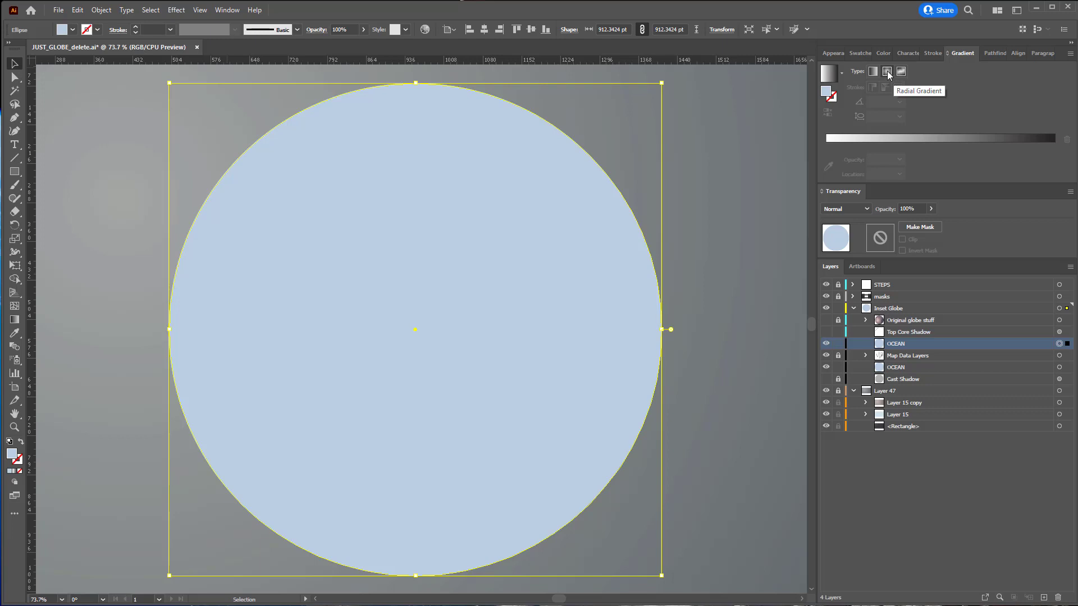
left_click(887, 72)
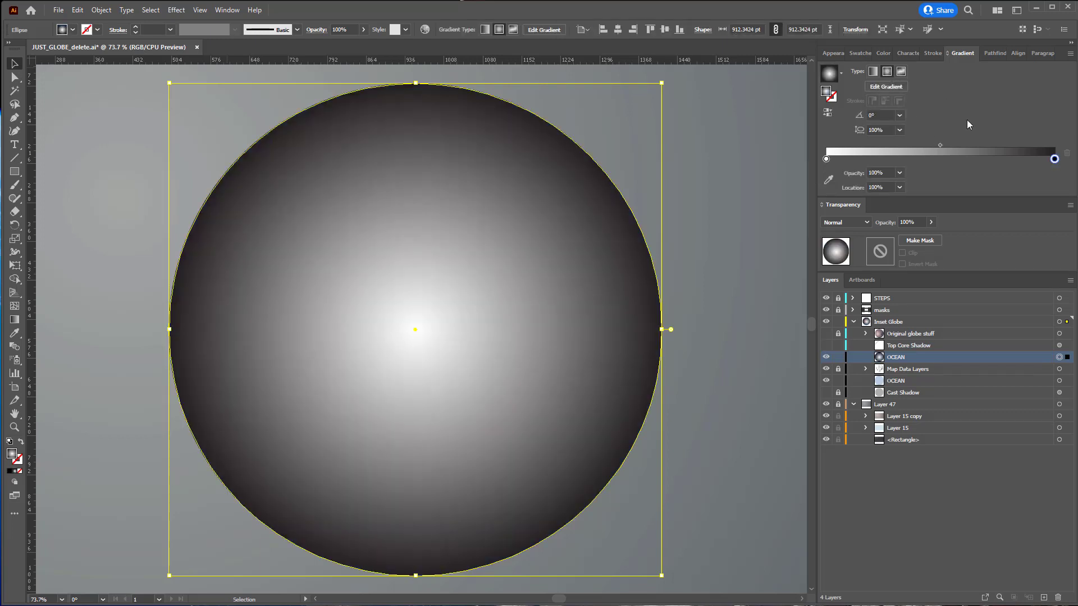
scroll(298, 237, "down", 2)
left_click_drag(352, 209, 399, 232)
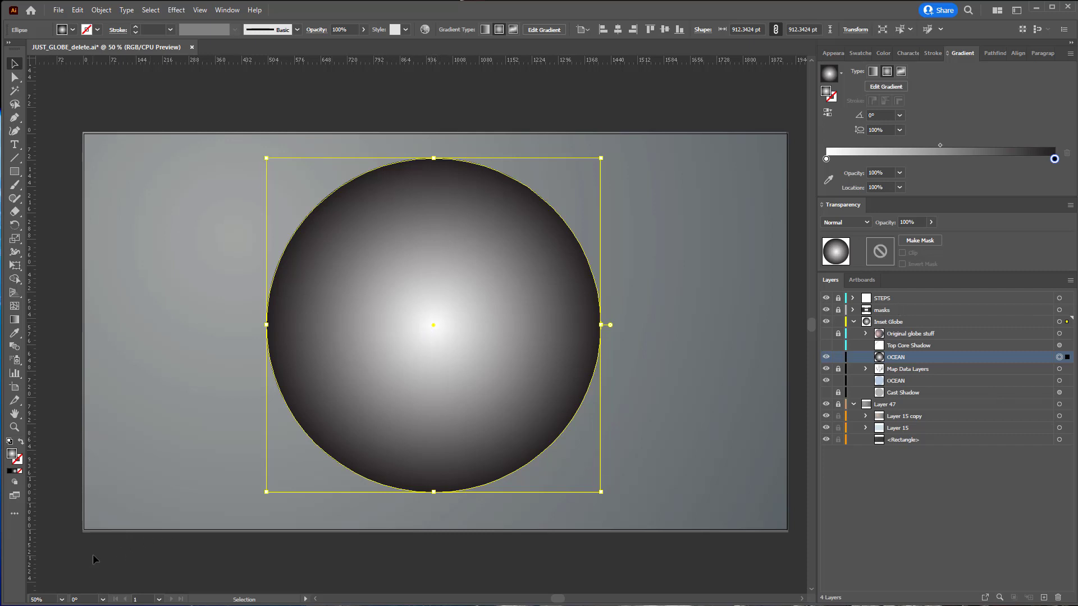
Nudge the radial gradient's centre slightly right and down with the Gradient tool, then reselect the OCEAN circle
left_click(14, 320)
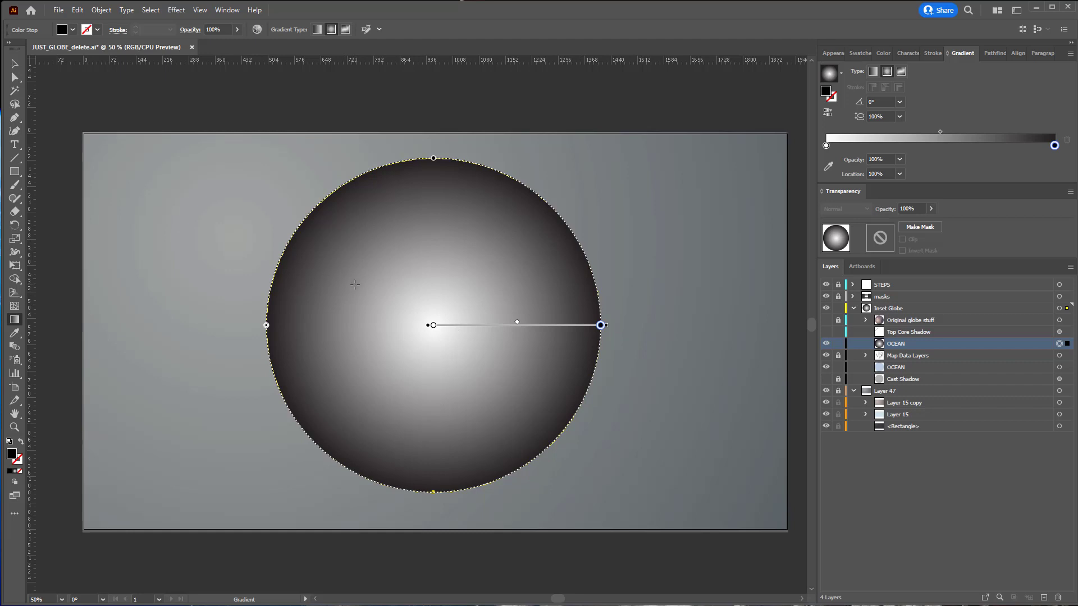
left_click_drag(355, 285, 559, 414)
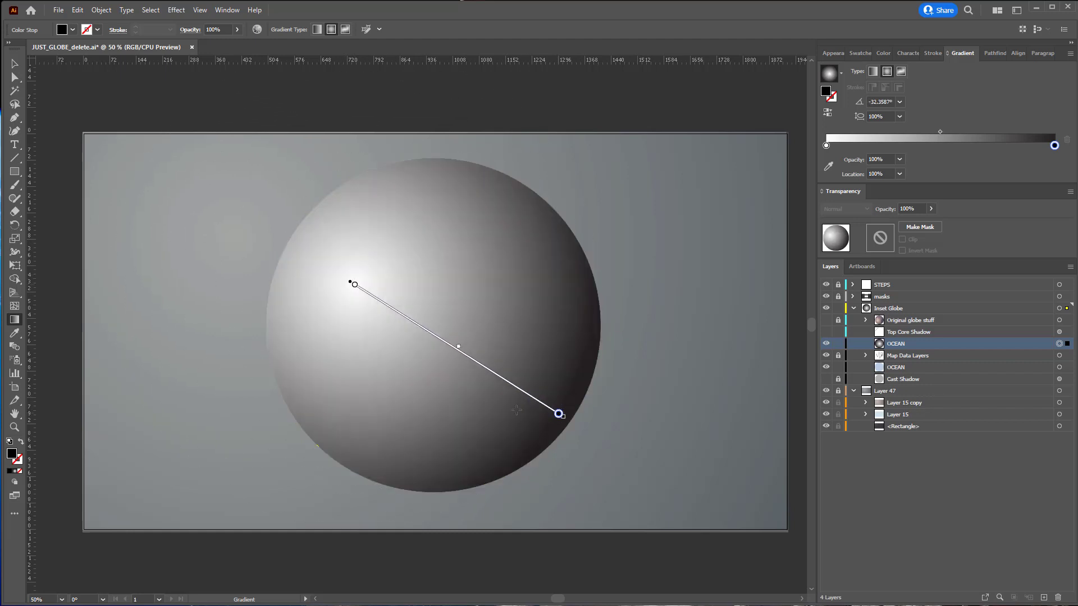
key("v")
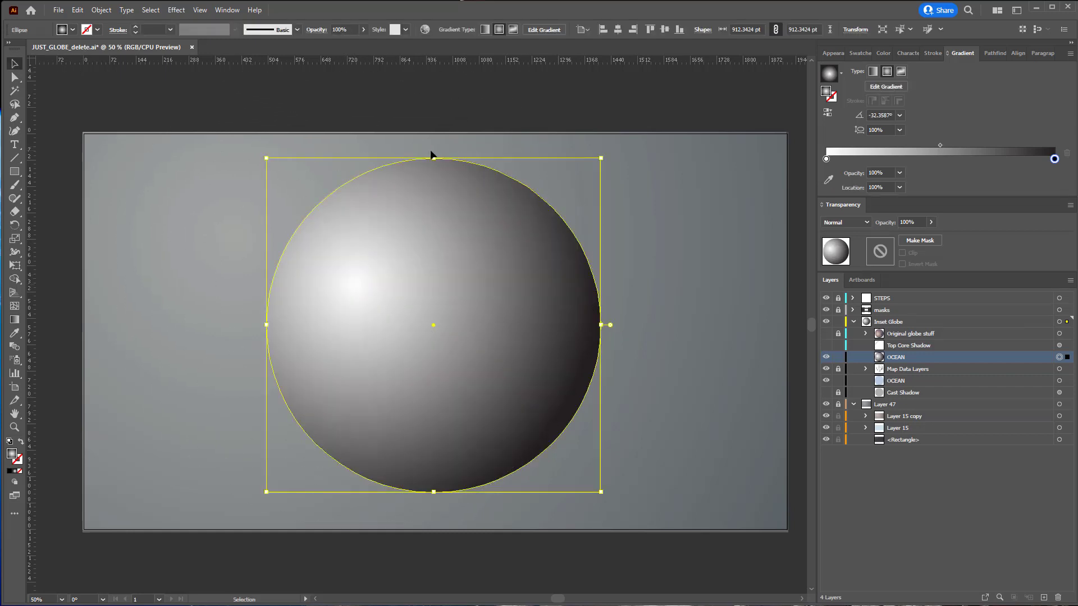
left_click(14, 319)
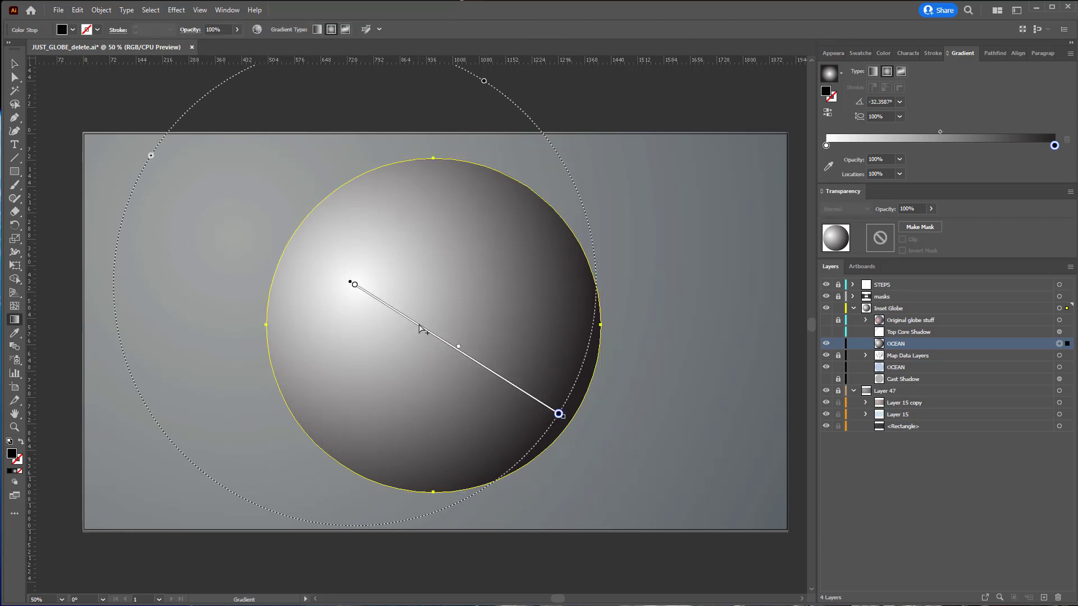
left_click_drag(420, 328, 437, 333)
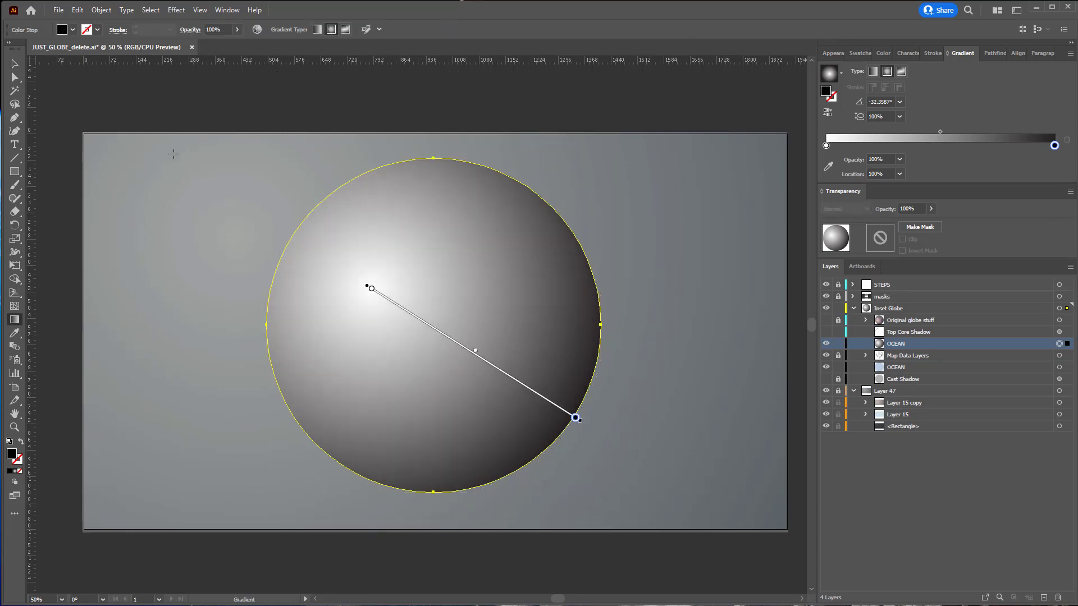
left_click(14, 63)
key("ctrl+shift+a")
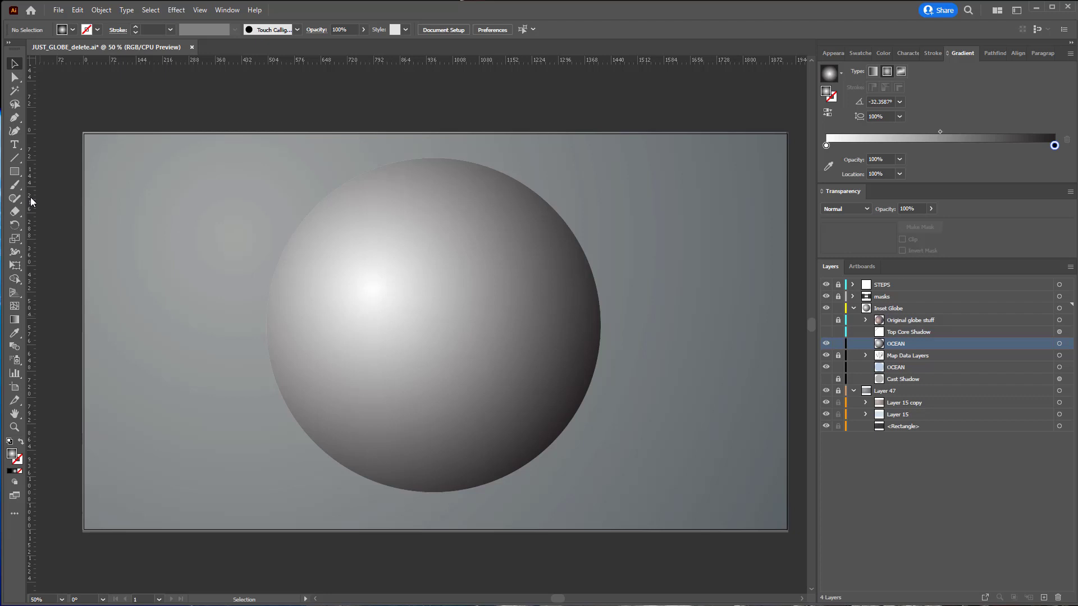
left_click(452, 310)
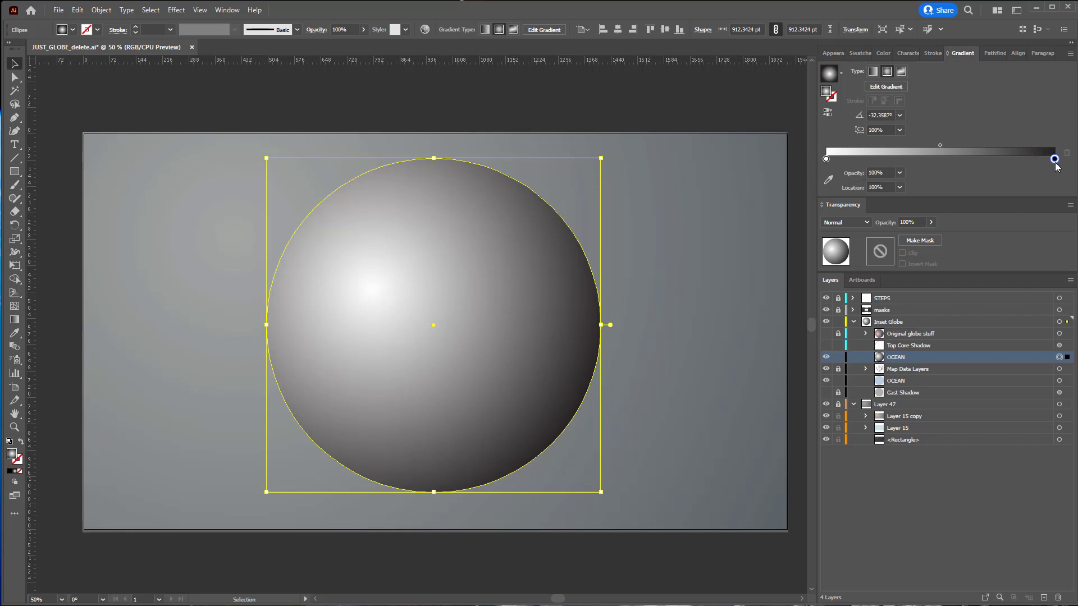
Set the light gradient stop to a warm beige in HSB mode
mouse_move(1054, 160)
left_mouse_down()
mouse_move(967, 163)
mouse_move(1055, 162)
left_mouse_up()
double_click(826, 159)
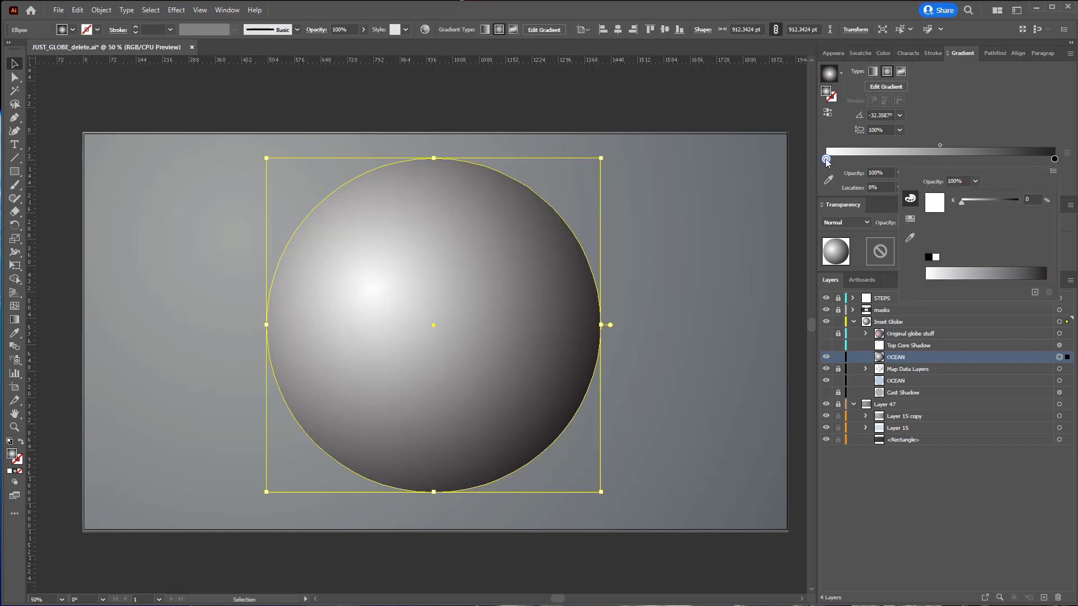
left_click(1053, 172)
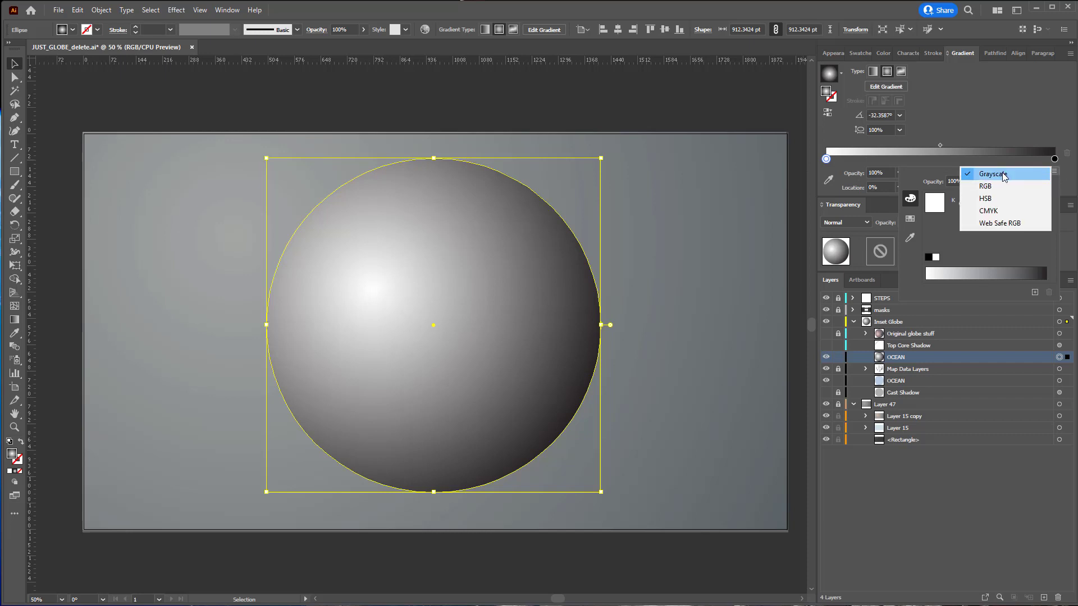
left_click(993, 205)
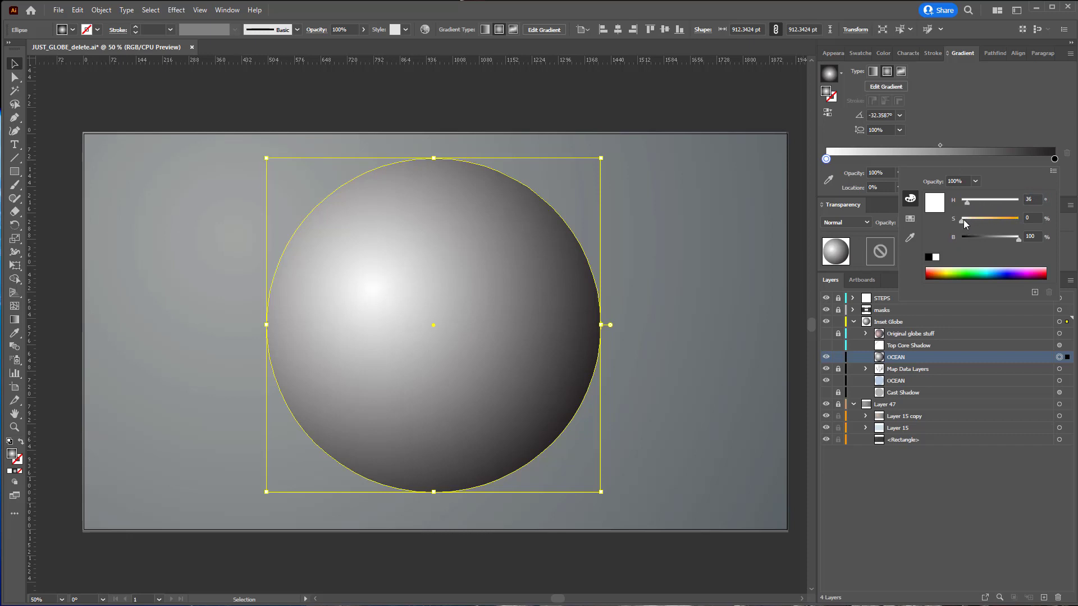
left_click(968, 220)
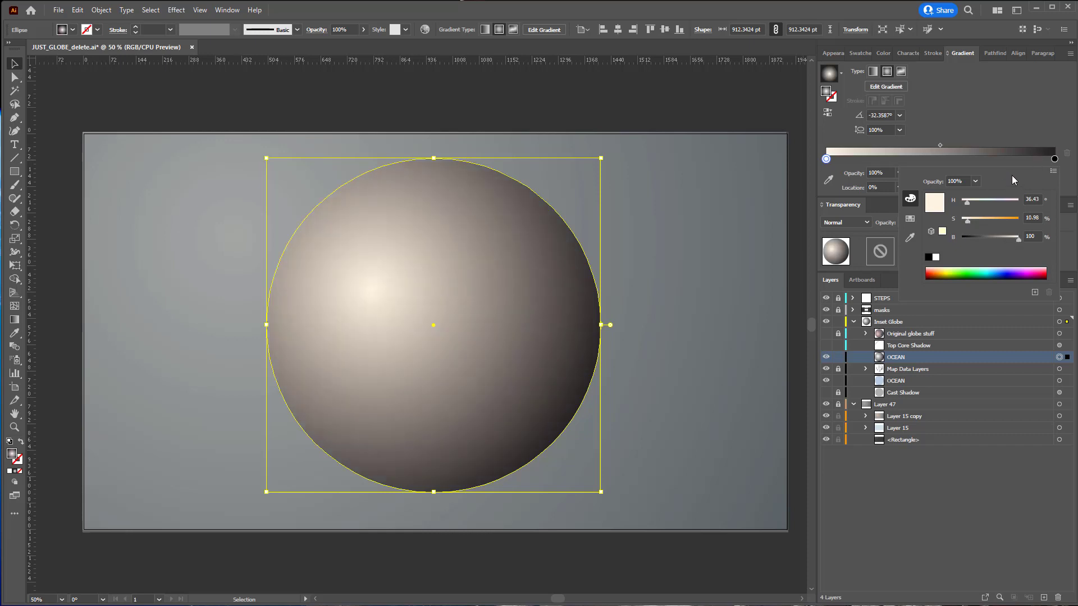
left_click(570, 377)
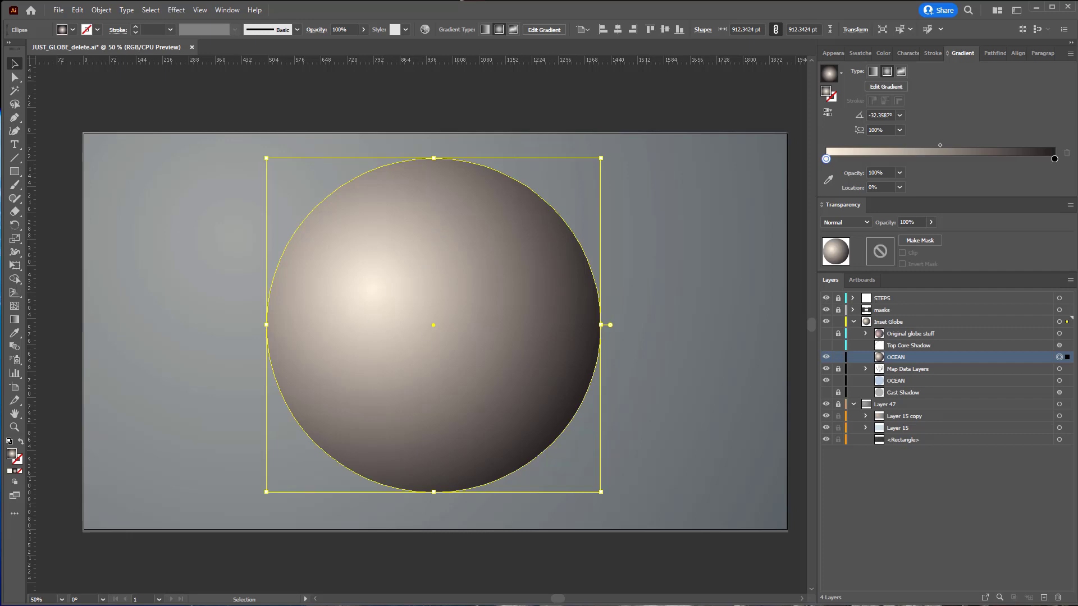
Set the dark gradient stop to a dark blue-grey in HSB mode
double_click(1055, 161)
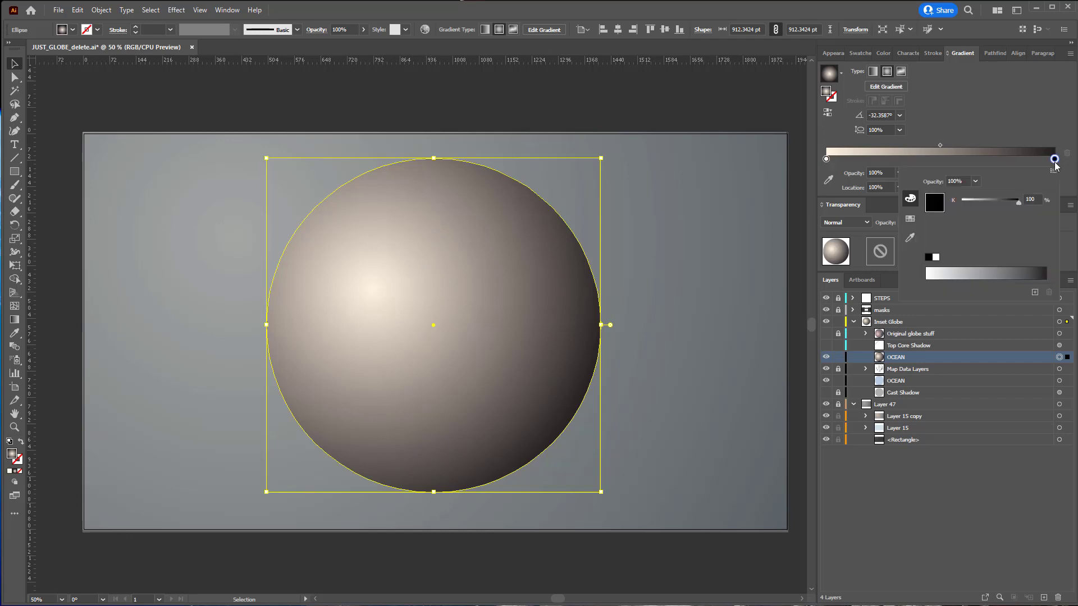
left_click(1053, 171)
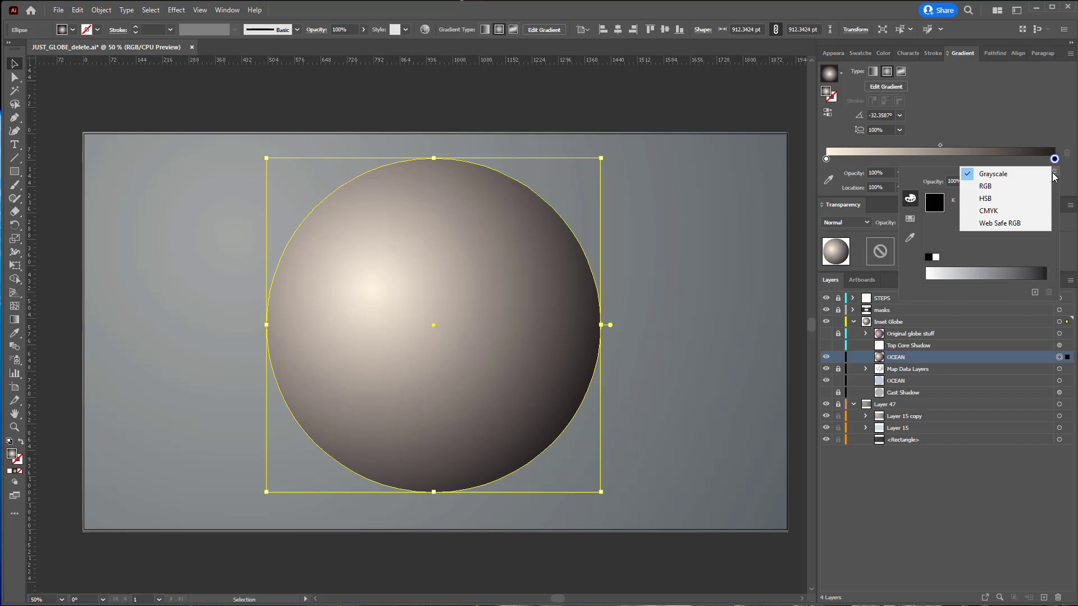
left_click(995, 198)
mouse_move(962, 236)
left_mouse_down()
mouse_move(991, 237)
mouse_move(972, 240)
left_mouse_up()
left_click(1000, 201)
left_click(1015, 136)
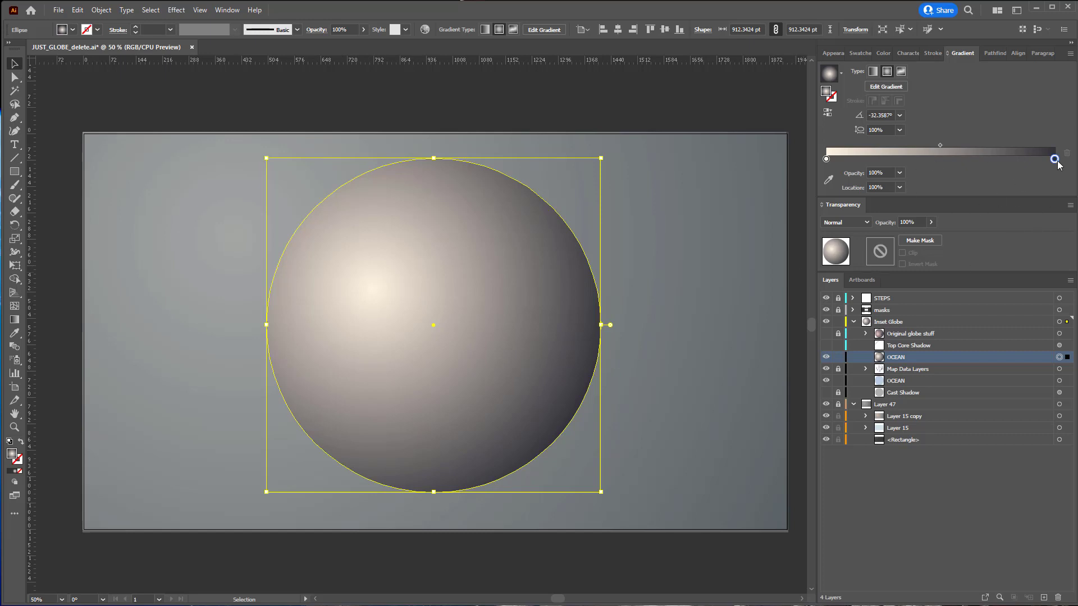
Move the dark stop to 94.16% and add a slightly more saturated midtone stop at 48.78%
left_click_drag(1055, 159, 1039, 160)
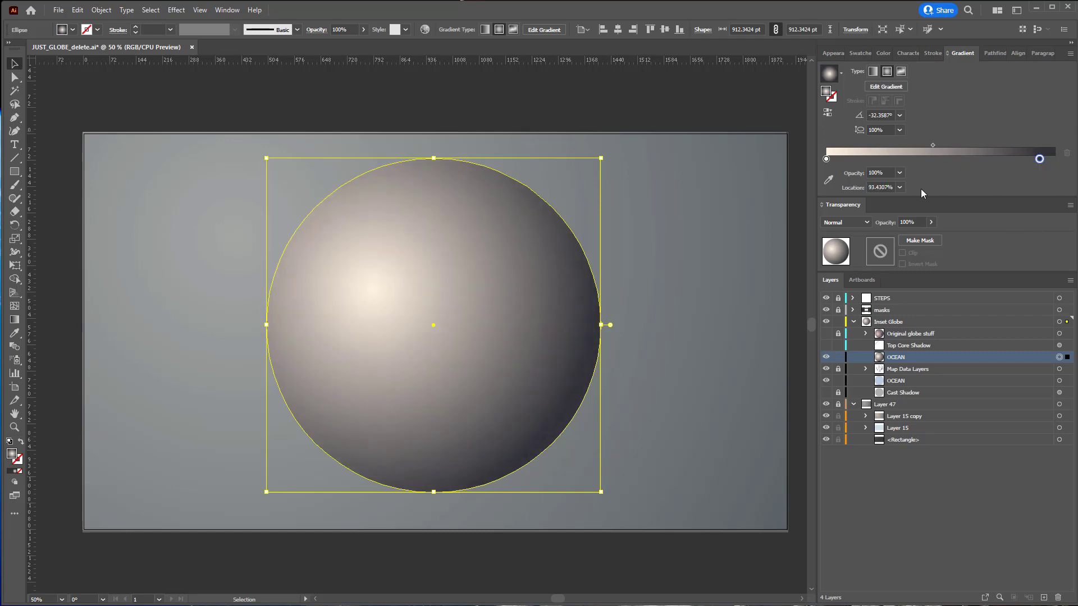
left_click(937, 161)
double_click(937, 159)
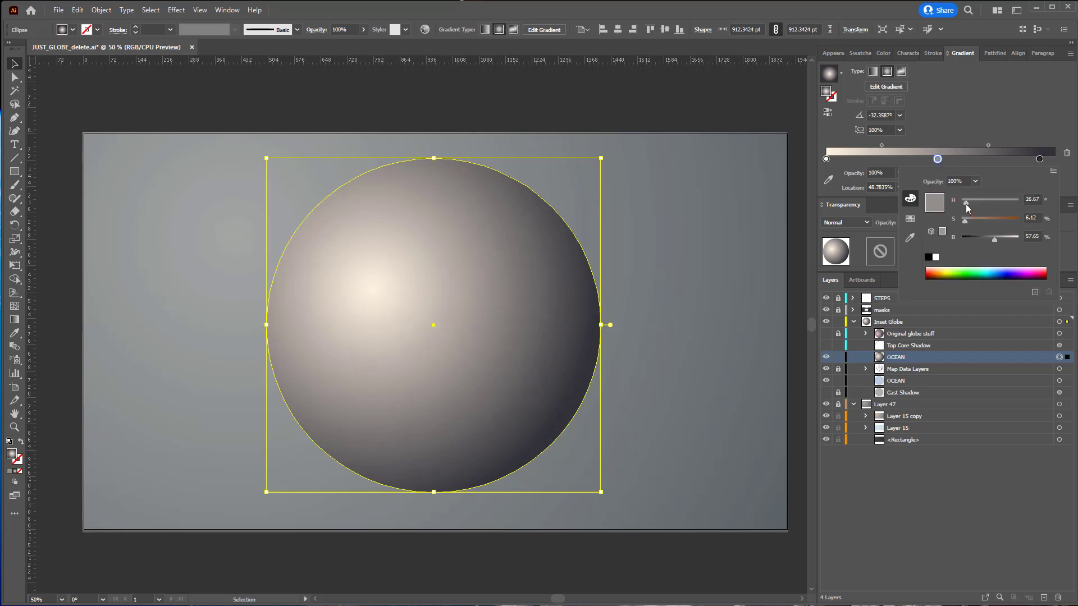
left_click_drag(967, 225, 968, 222)
left_click(576, 501)
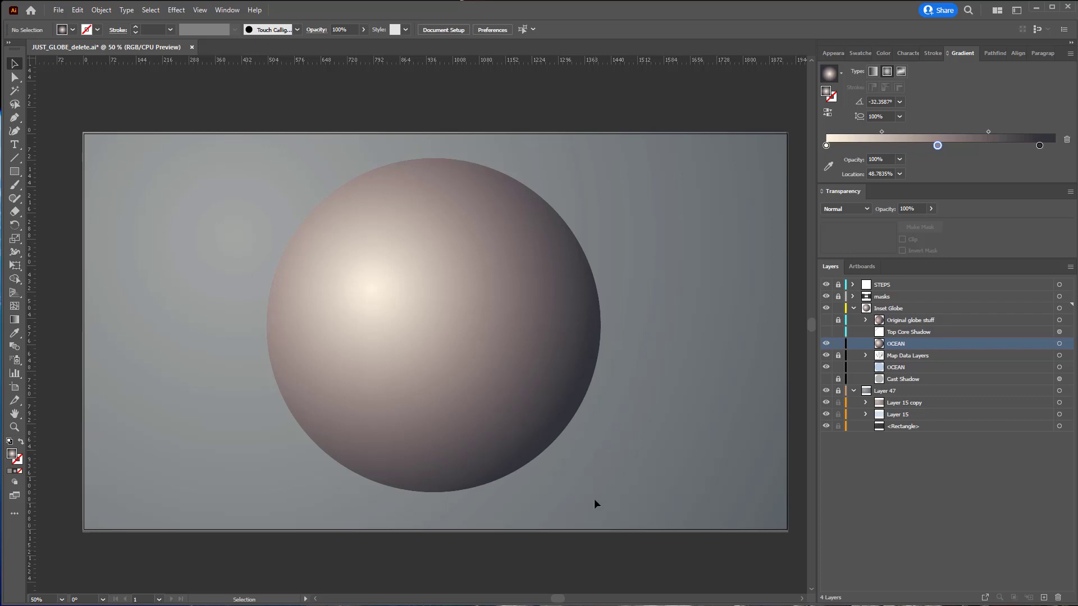
left_click(502, 344)
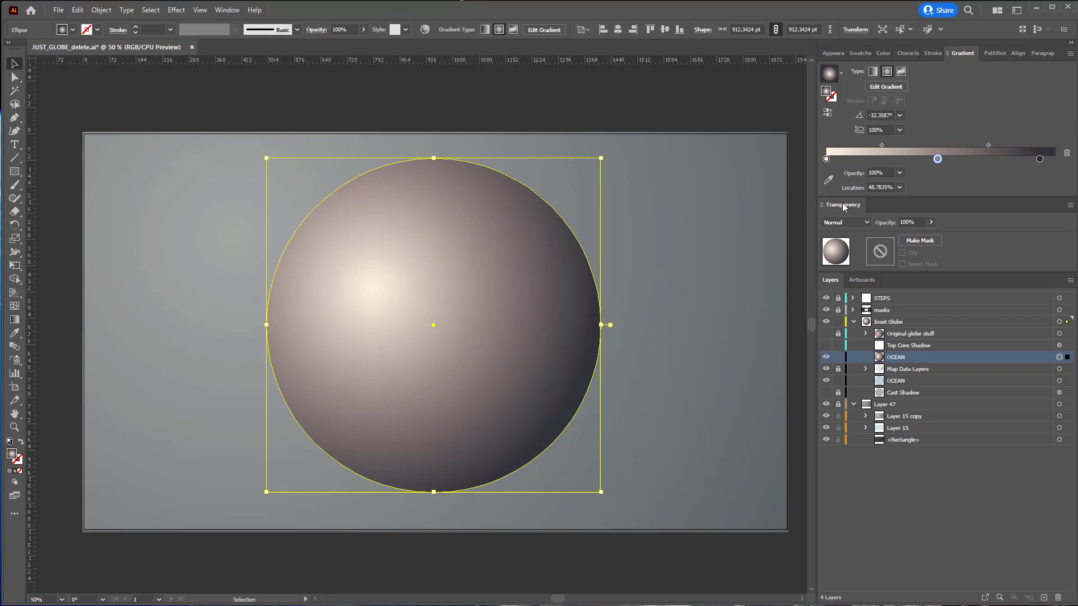
Set the shaded circle's blend mode to Multiply and its opacity to 90%
left_click(867, 224)
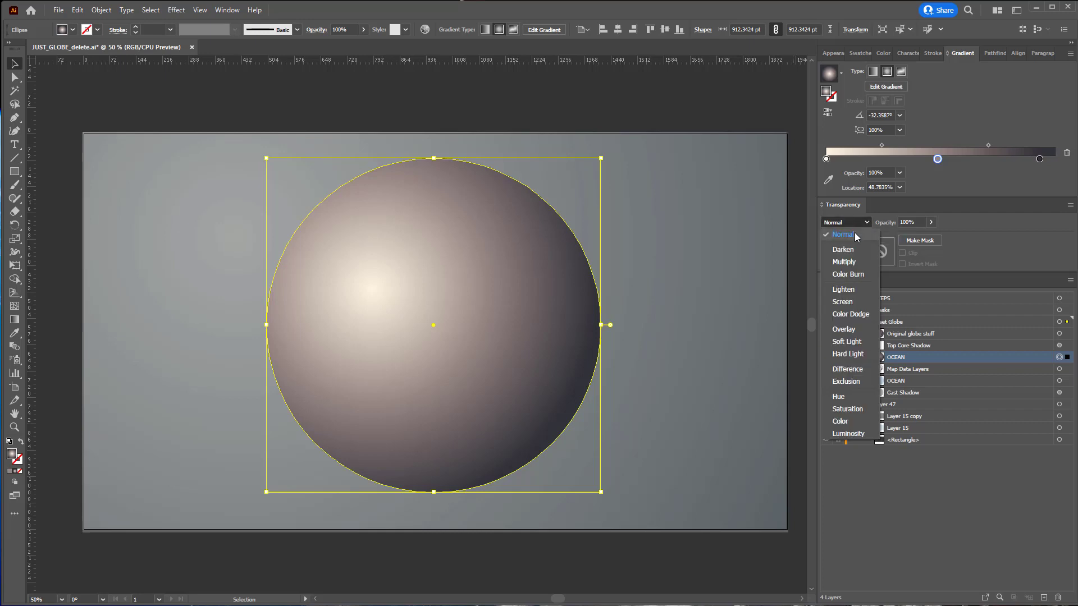
left_click(845, 262)
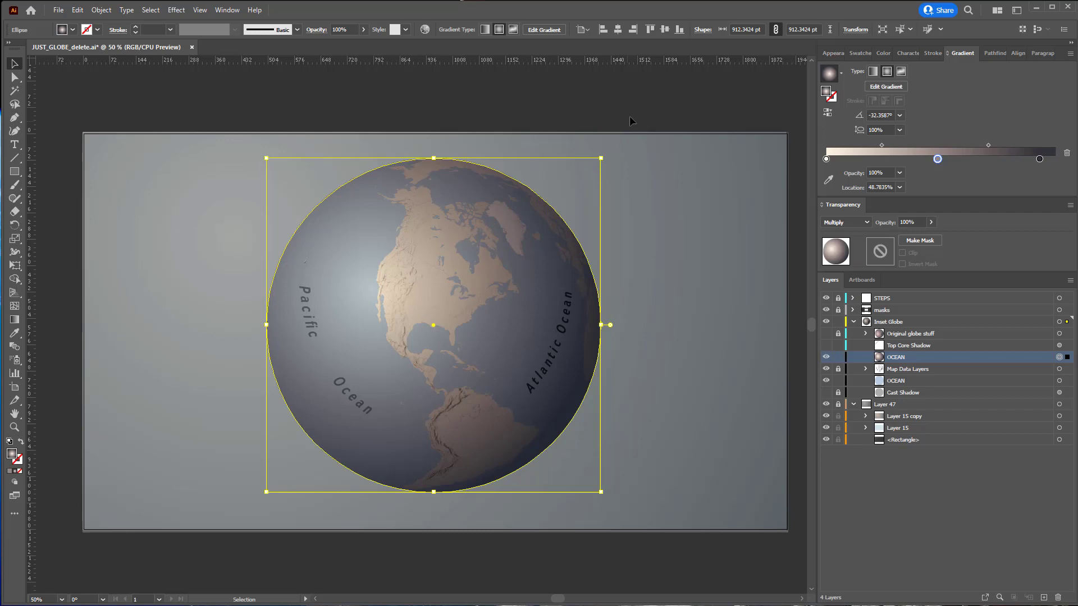
left_click(640, 99)
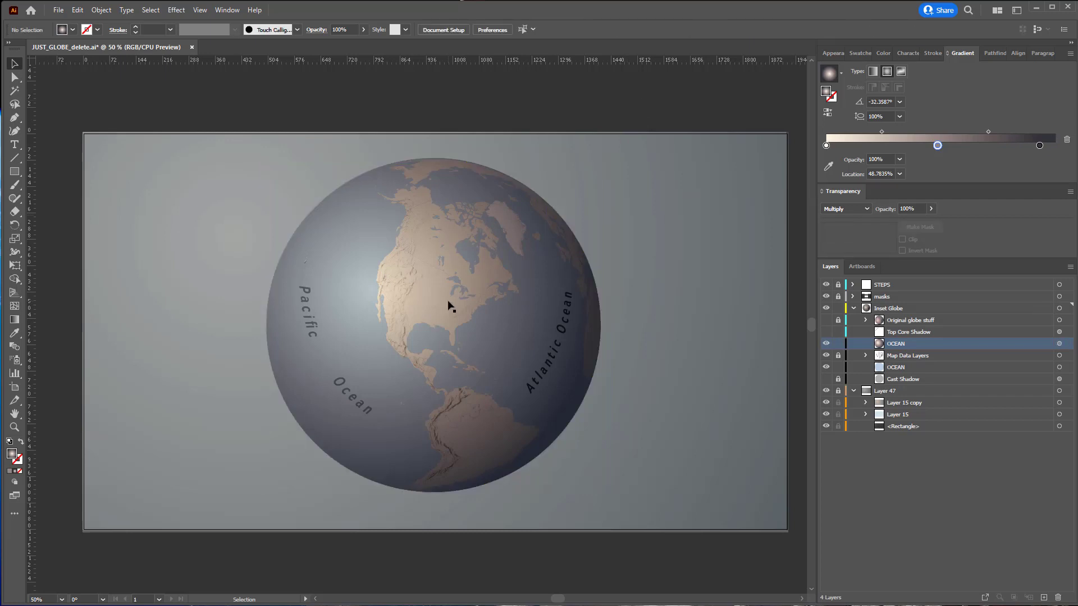
left_click(449, 304)
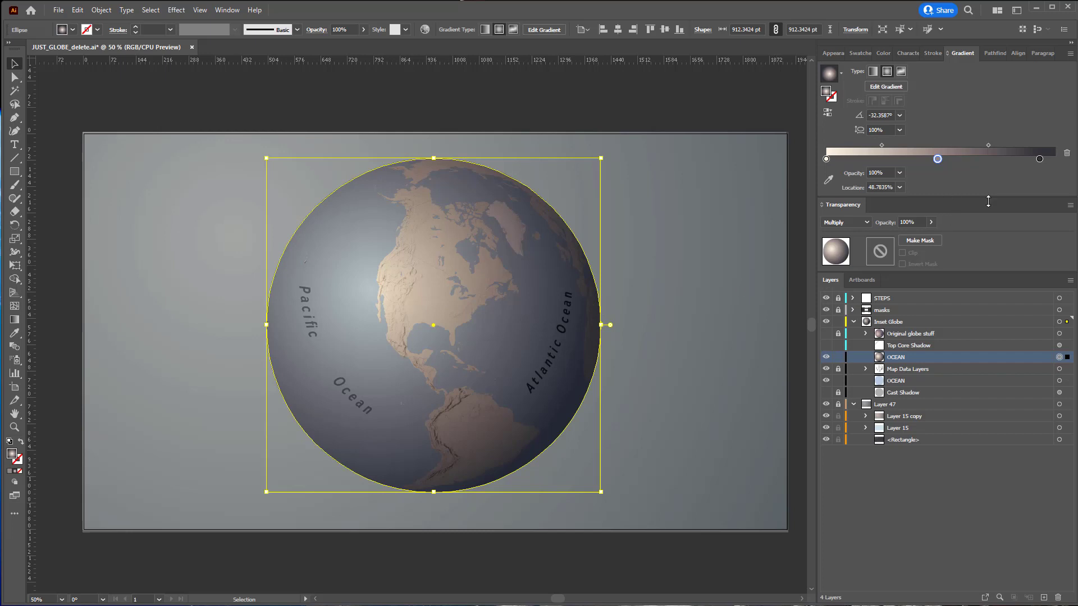
left_click(931, 222)
left_click_drag(933, 237, 926, 241)
left_click(713, 109)
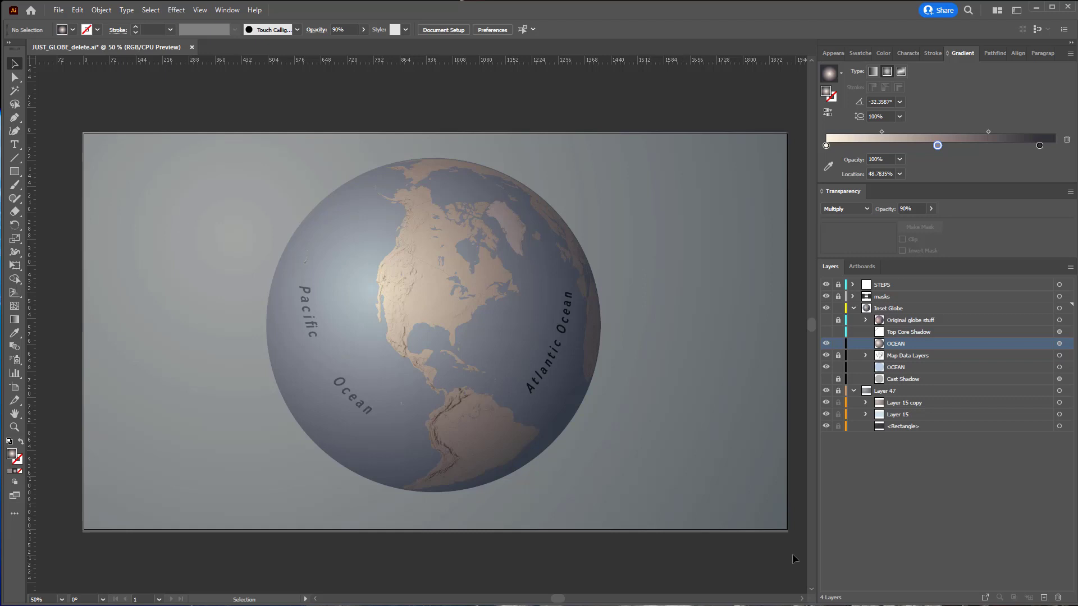
left_click(934, 366)
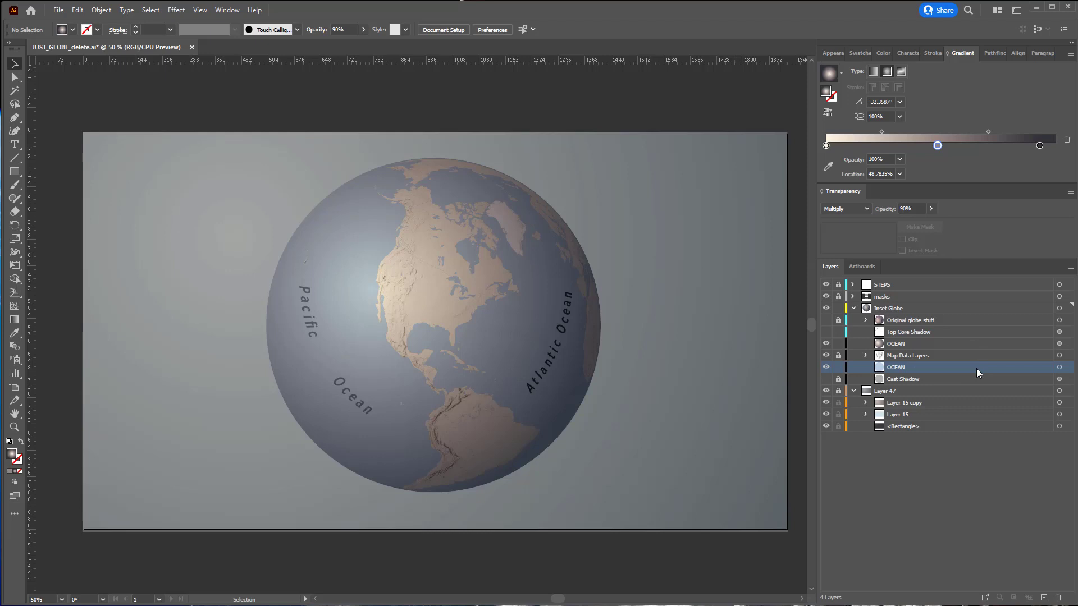
Duplicate the OCEAN layer and move the copy above the map layers
left_click(1069, 267)
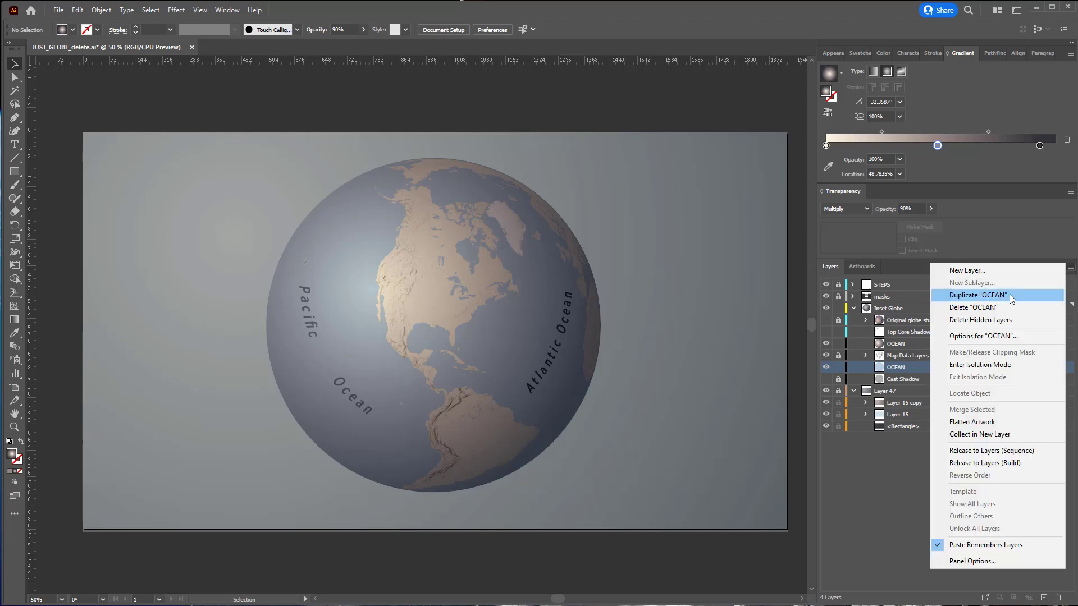
left_click(1007, 297)
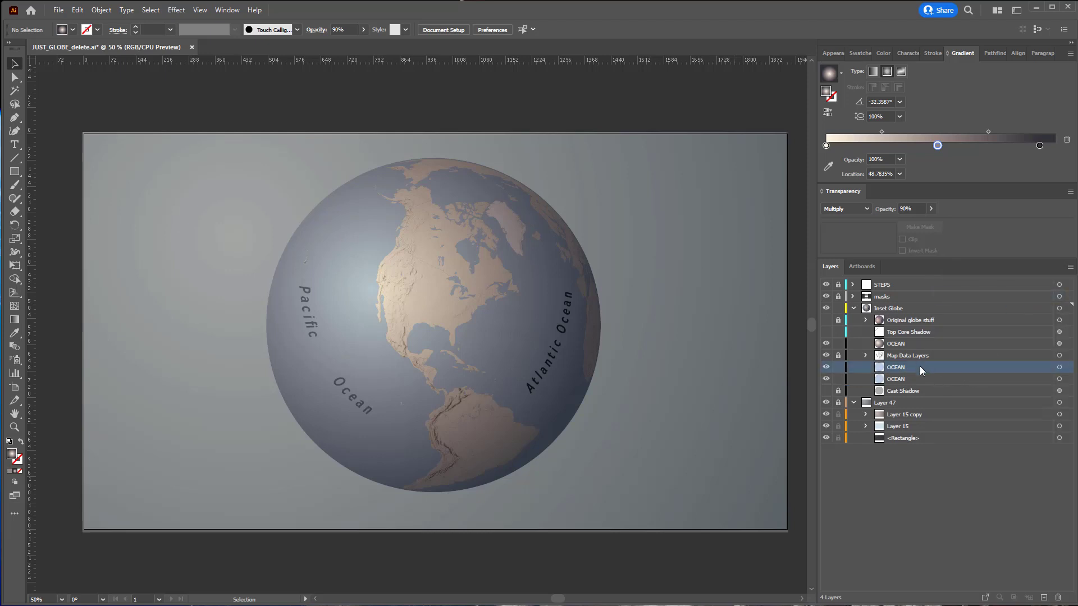
left_click_drag(918, 367, 904, 352)
Rename the lower OCEAN layer 'Midtone' and the upper copy 'Core Shadow'
left_click(900, 355)
double_click(900, 355)
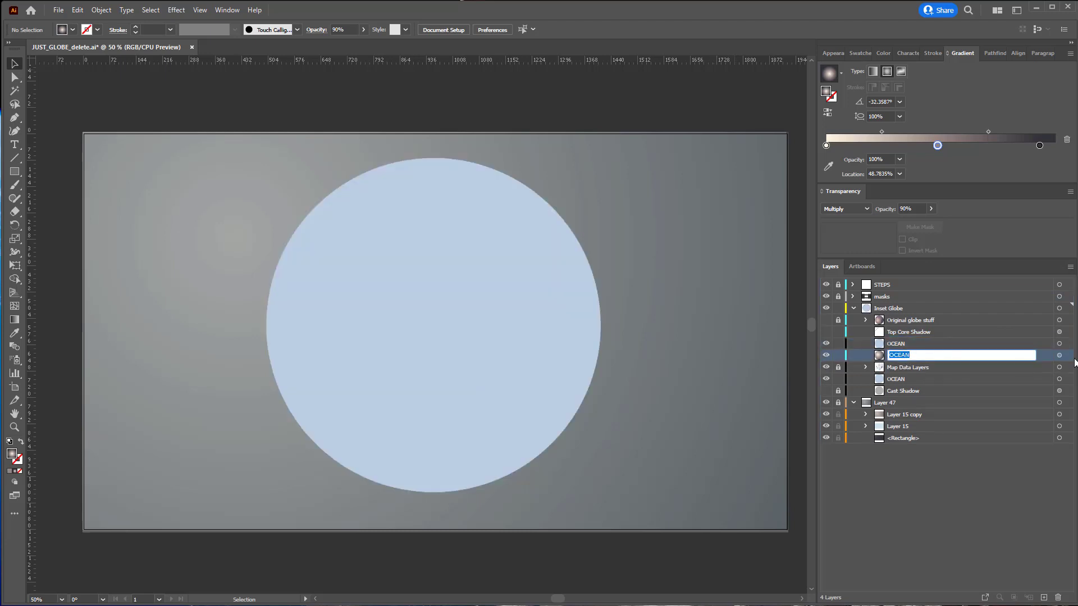
type("Midtone")
left_click(916, 343)
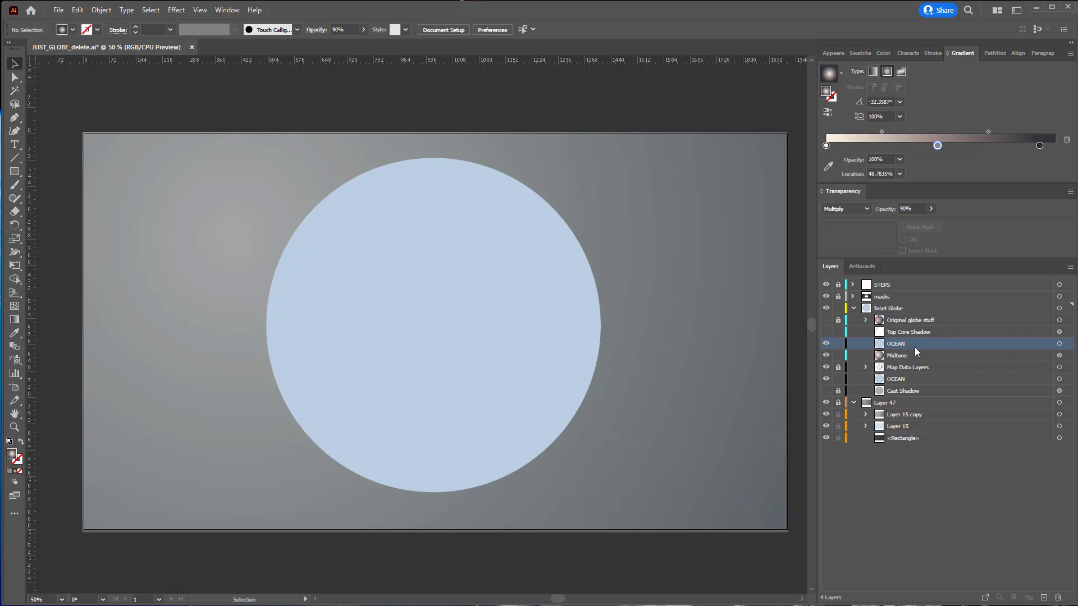
double_click(902, 345)
type("C")
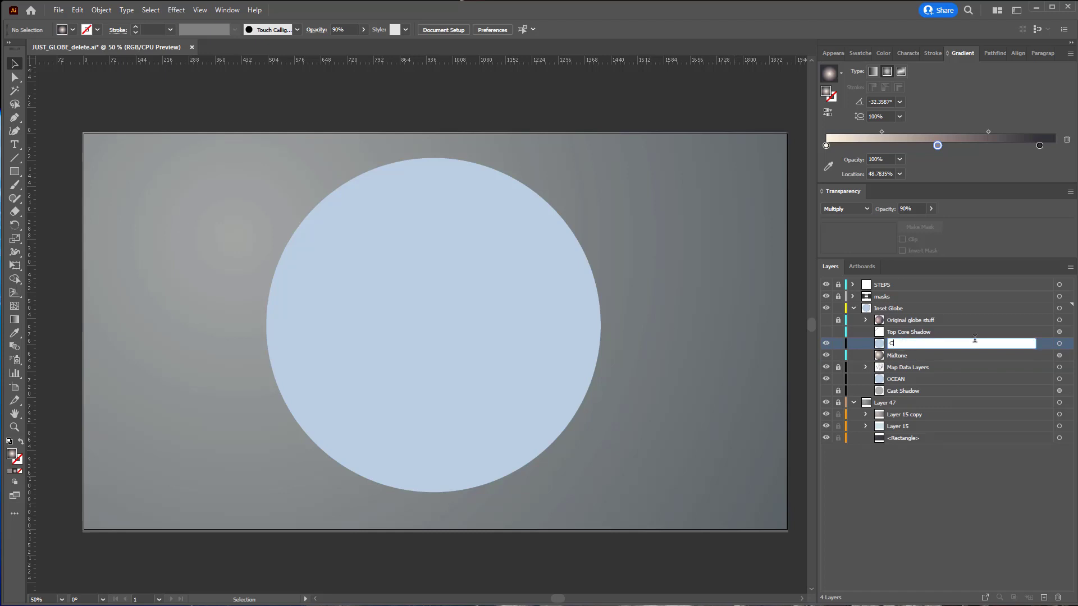
type("ore Shadow")
key("Return")
left_click(1069, 343)
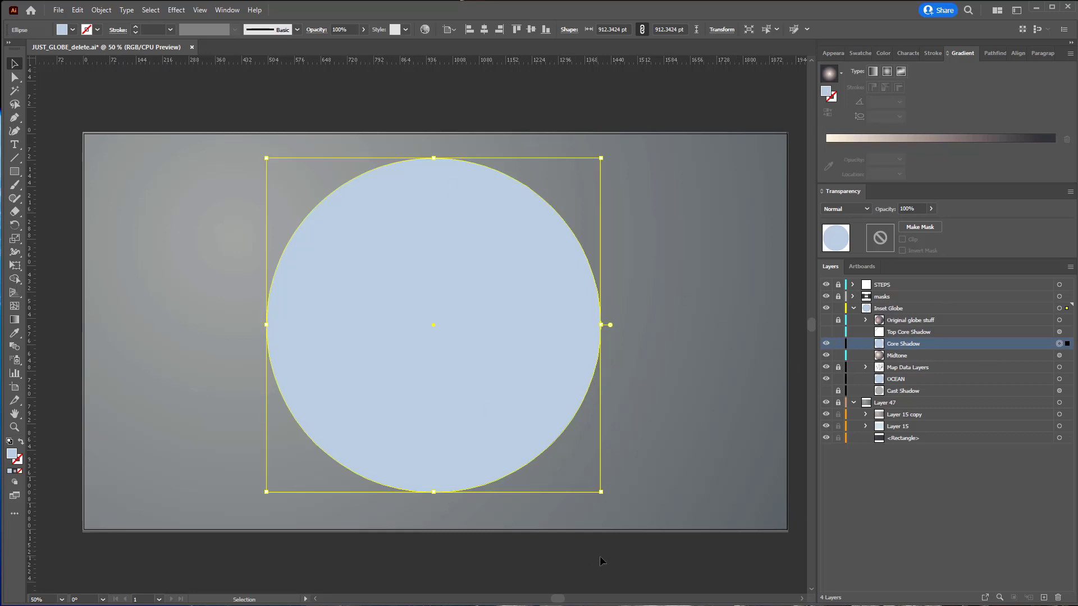
Fill the Core Shadow circle with dark grey #555555
double_click(12, 455)
type("555555")
left_click(657, 226)
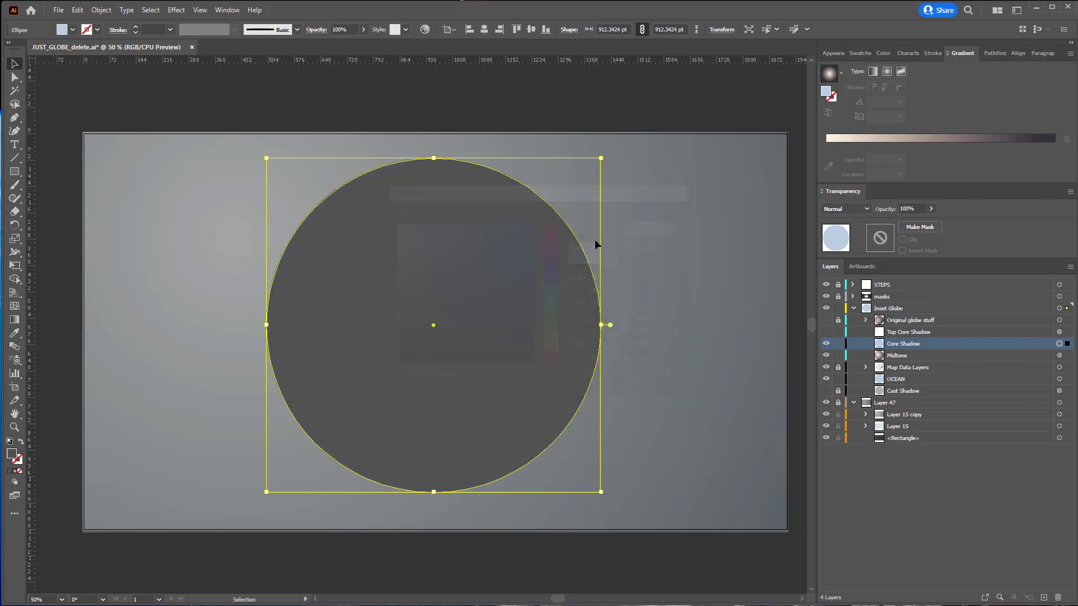
left_click(528, 104)
left_click(497, 269)
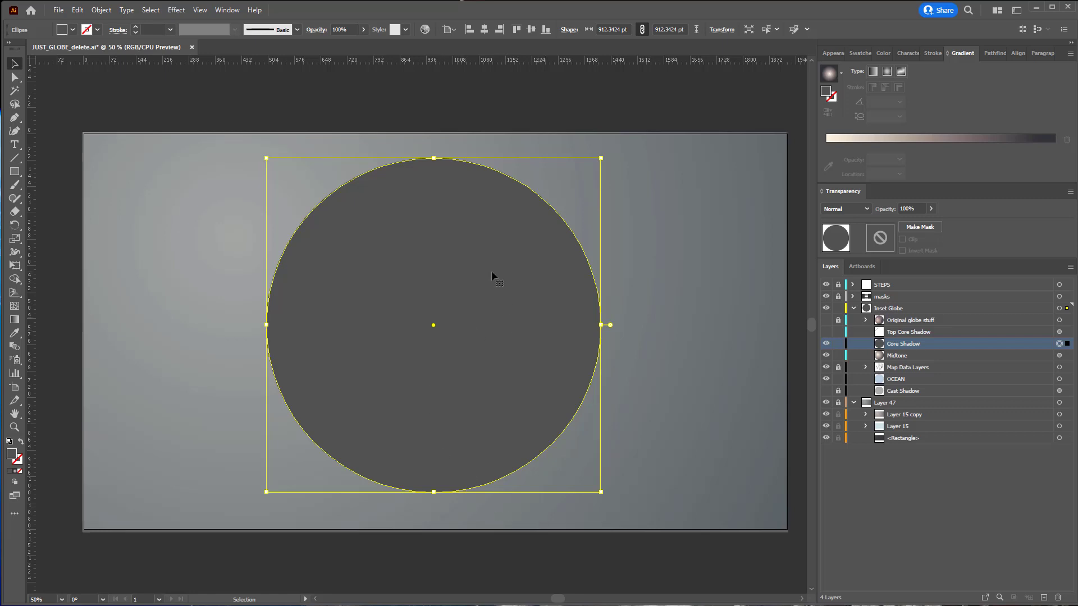
Copy the grey circle and paste a copy in front of it in place
key("a")
key("ctrl")
key("ctrl+c")
key("ctrl+f")
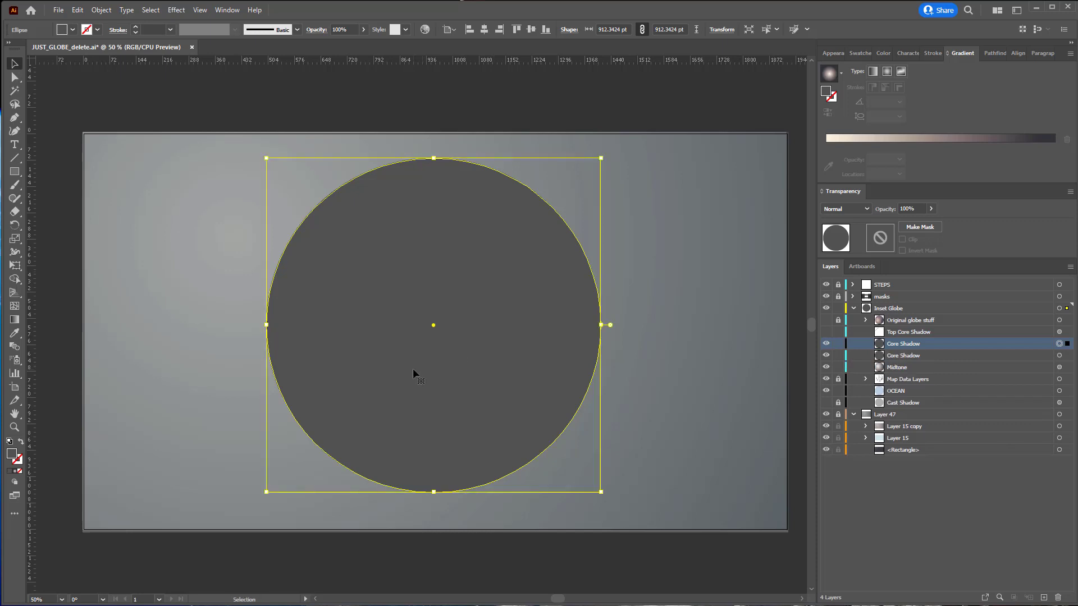
left_click_drag(447, 298, 296, 267)
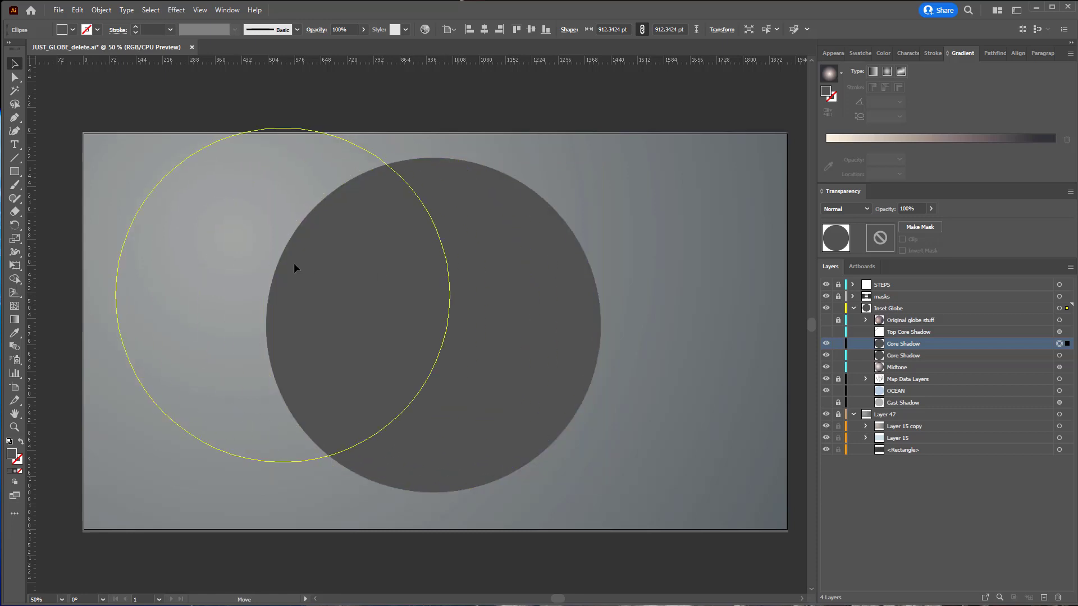
key("ctrl")
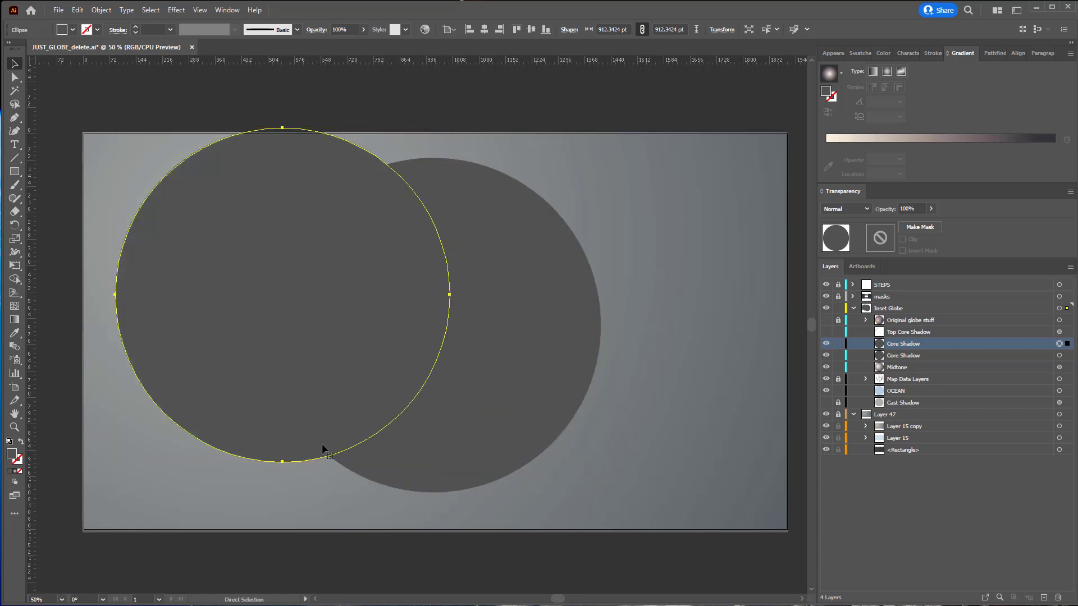
key("ctrl+z")
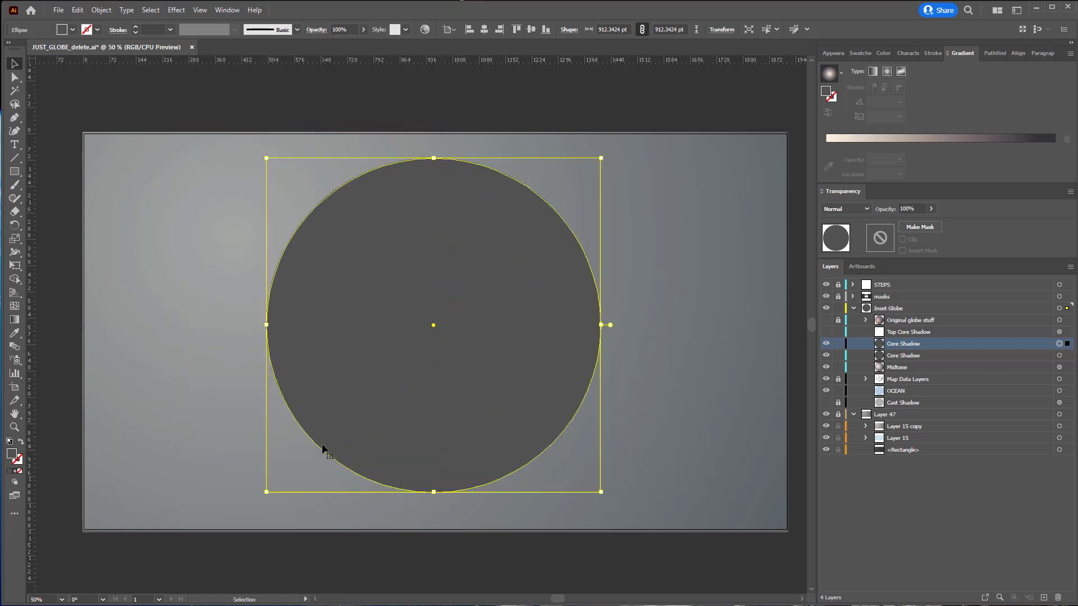
Recolour the copy bright yellow-green (#C6DB2A) and shift it up and to the left
double_click(12, 455)
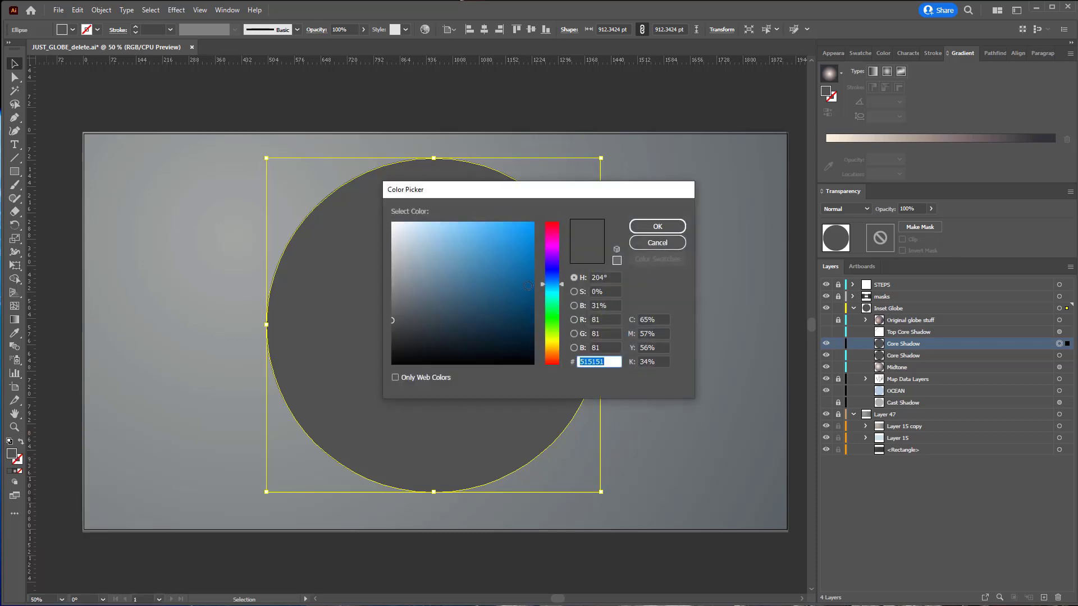
left_click_drag(548, 282, 548, 339)
left_click_drag(522, 298, 507, 239)
left_click(657, 226)
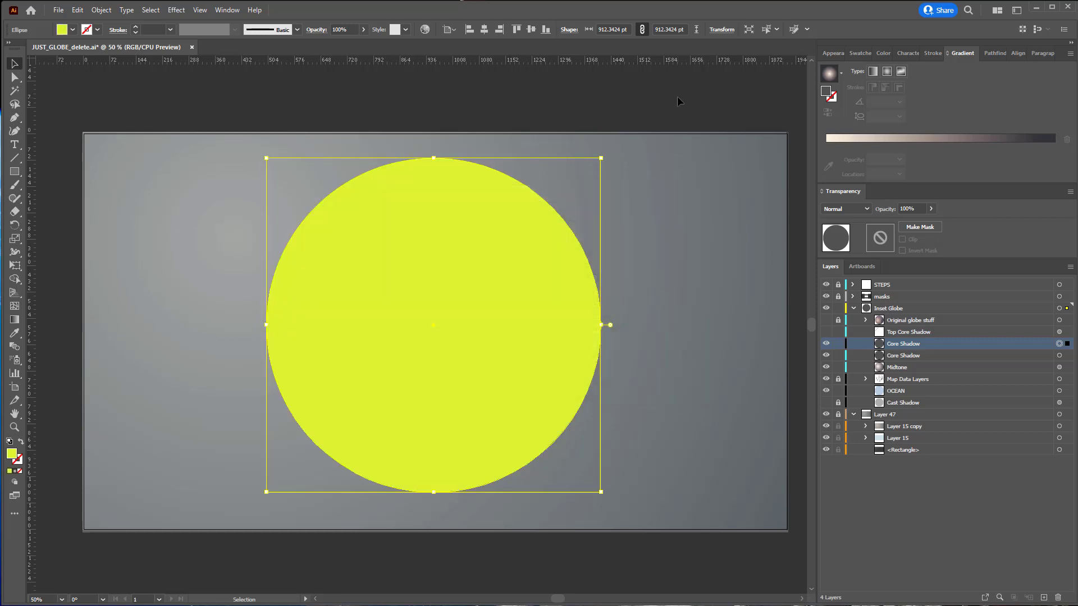
left_click(677, 96)
left_click_drag(517, 372, 487, 350)
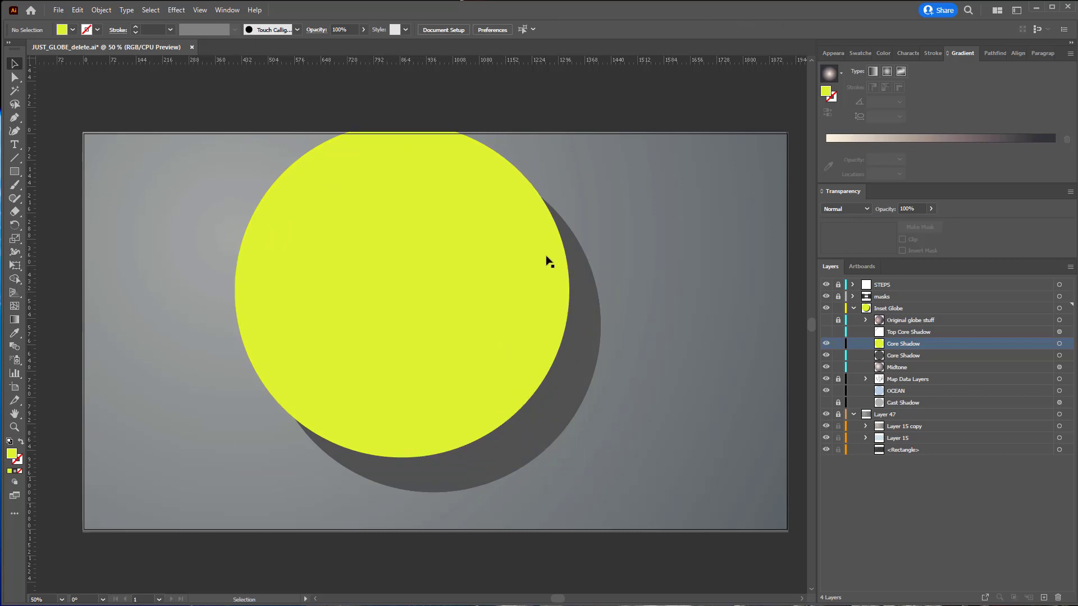
Offset the yellow circle and subtract it from the grey circle with Minus Front
left_click(547, 205)
left_click(452, 330)
left_click(587, 318, "shift")
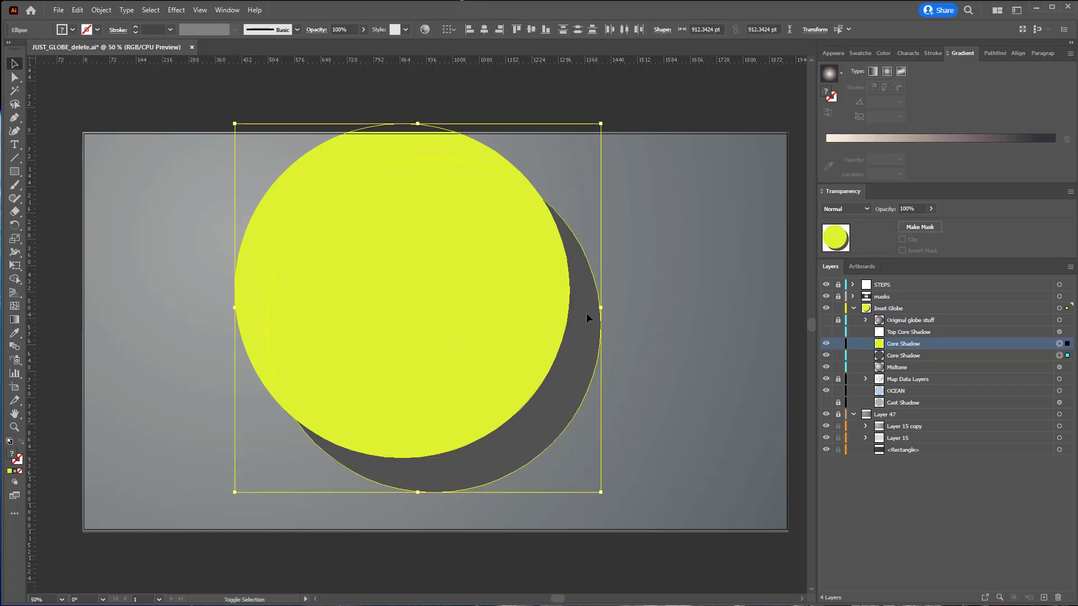
left_click(992, 53)
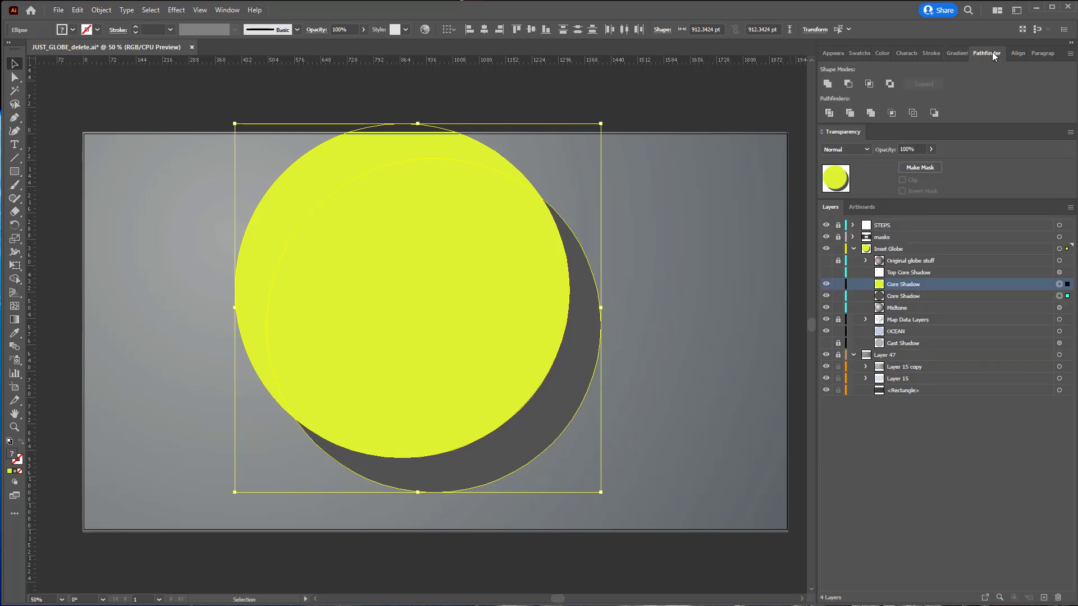
left_click(850, 83)
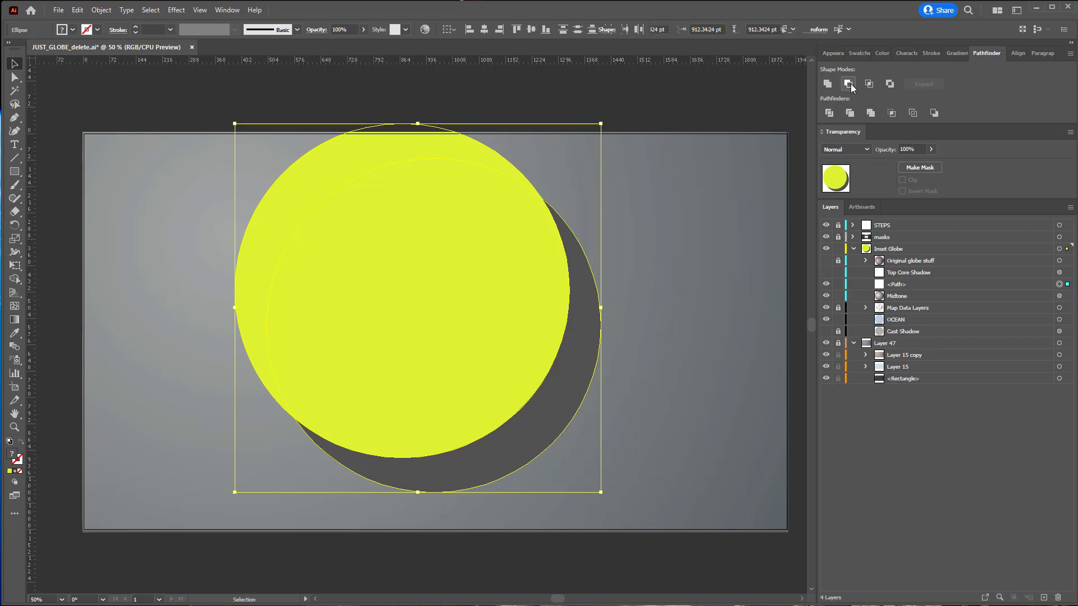
Hide the Midtone layer to check the resulting dark crescent shadow
left_click(678, 96)
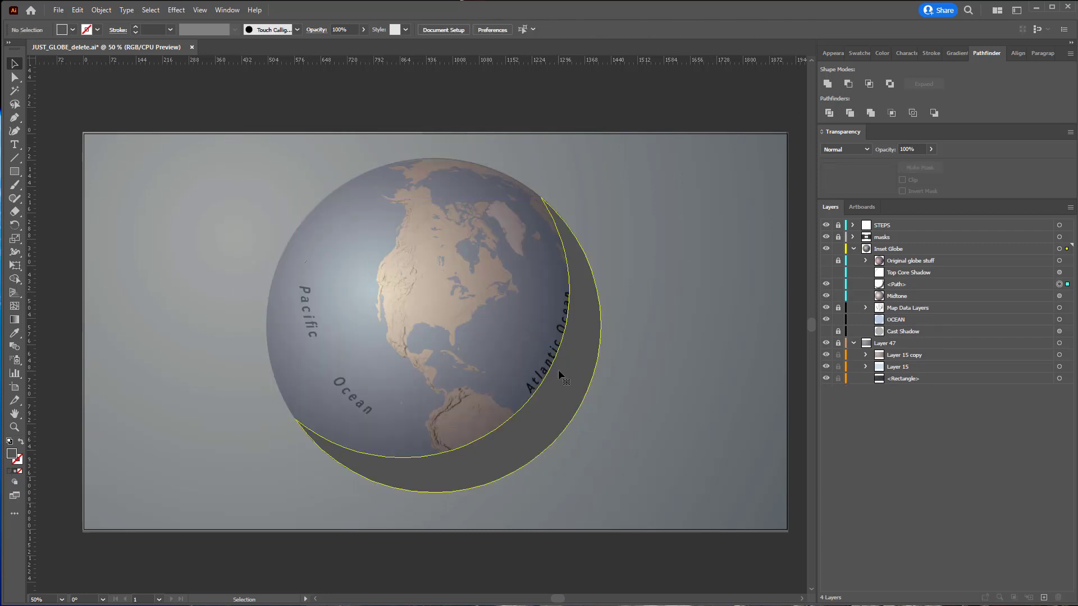
left_click(558, 370)
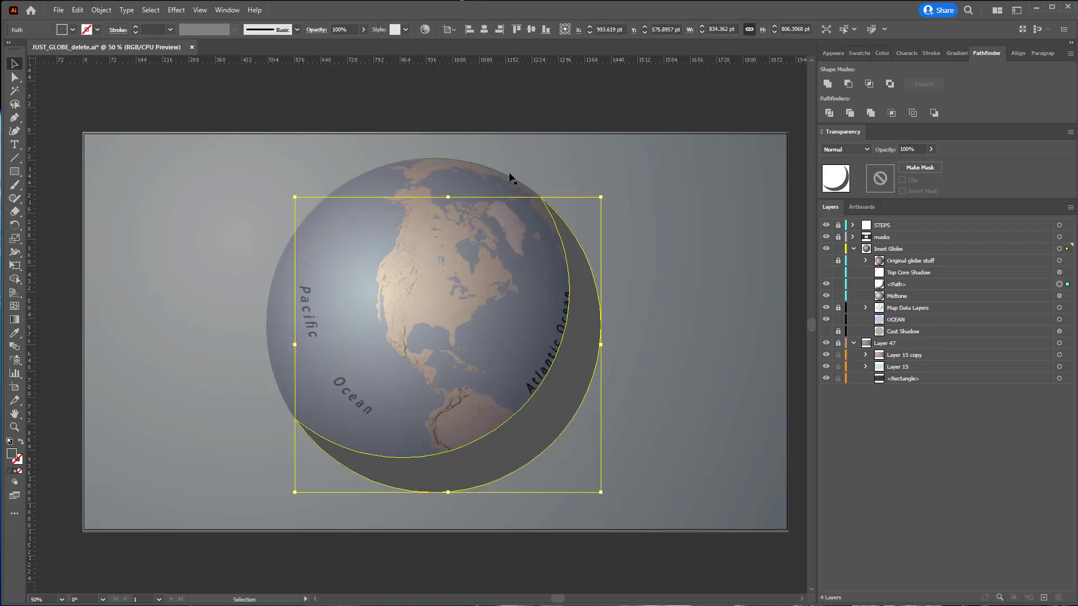
left_click(825, 295)
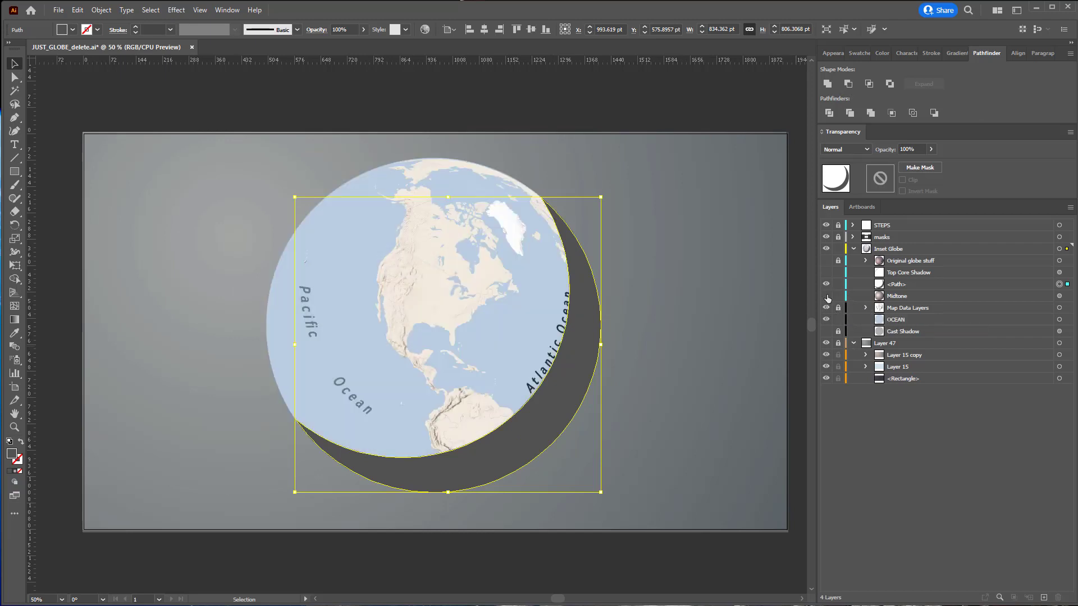
left_click(586, 79)
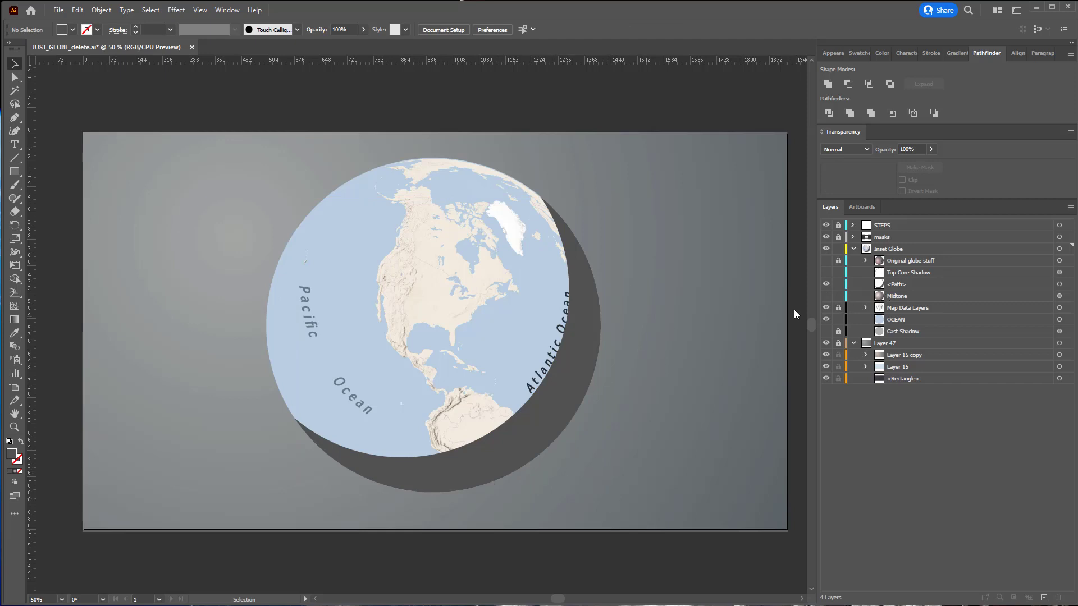
Show the Midtone layer again and give the crescent shadow a 23.85-pixel Gaussian Blur
left_click(825, 296)
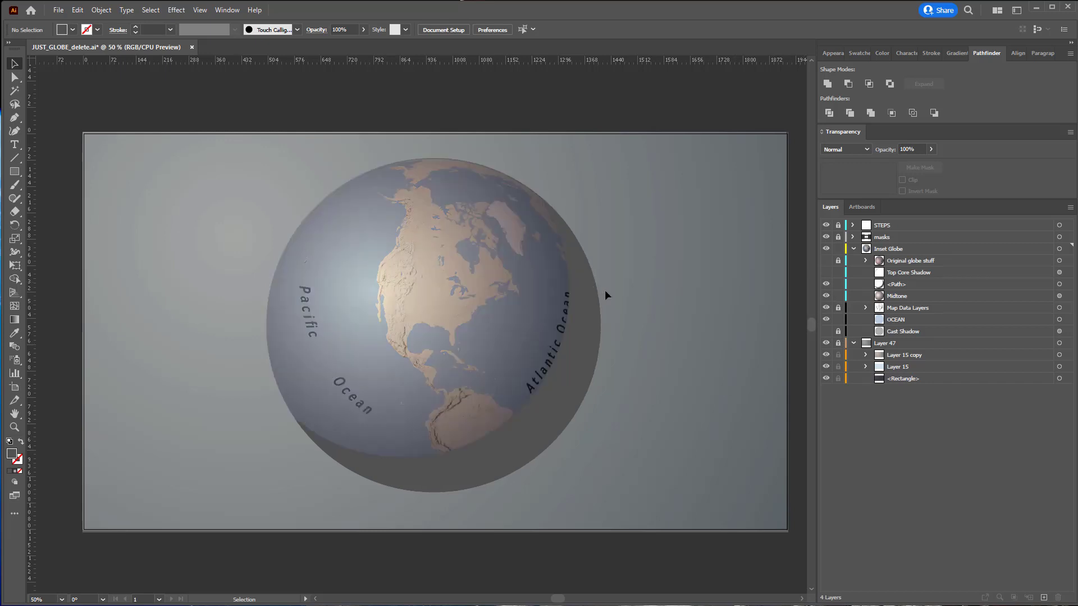
left_click(588, 344)
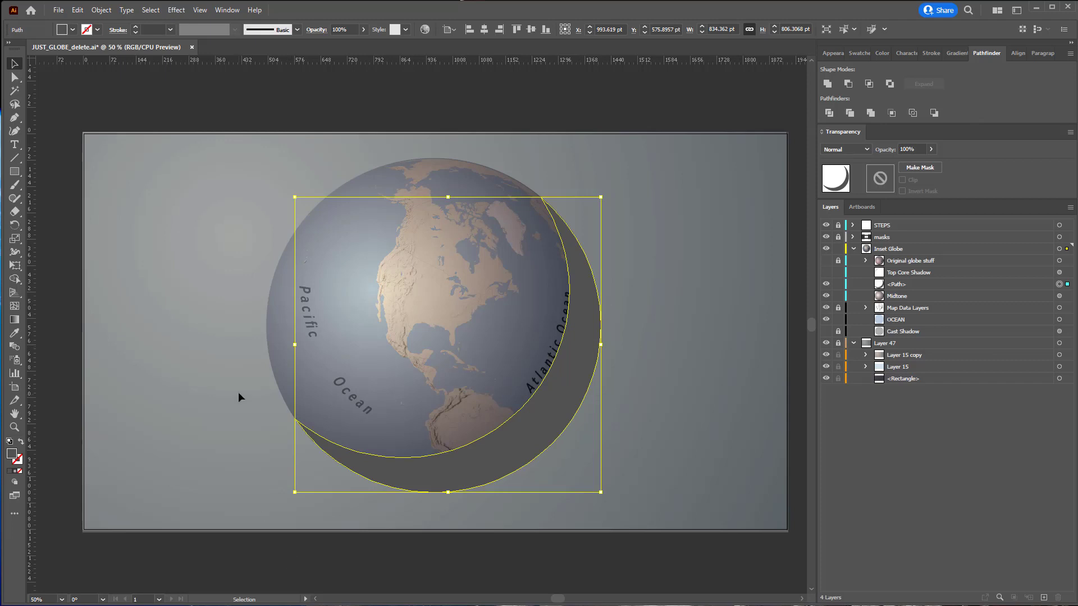
left_click(176, 10)
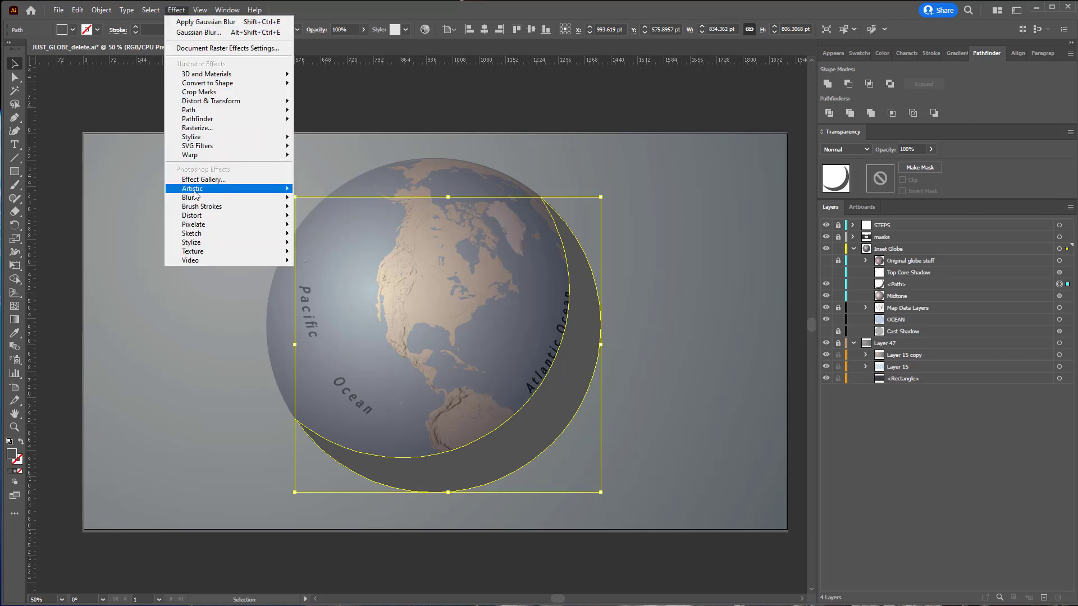
mouse_move(263, 199)
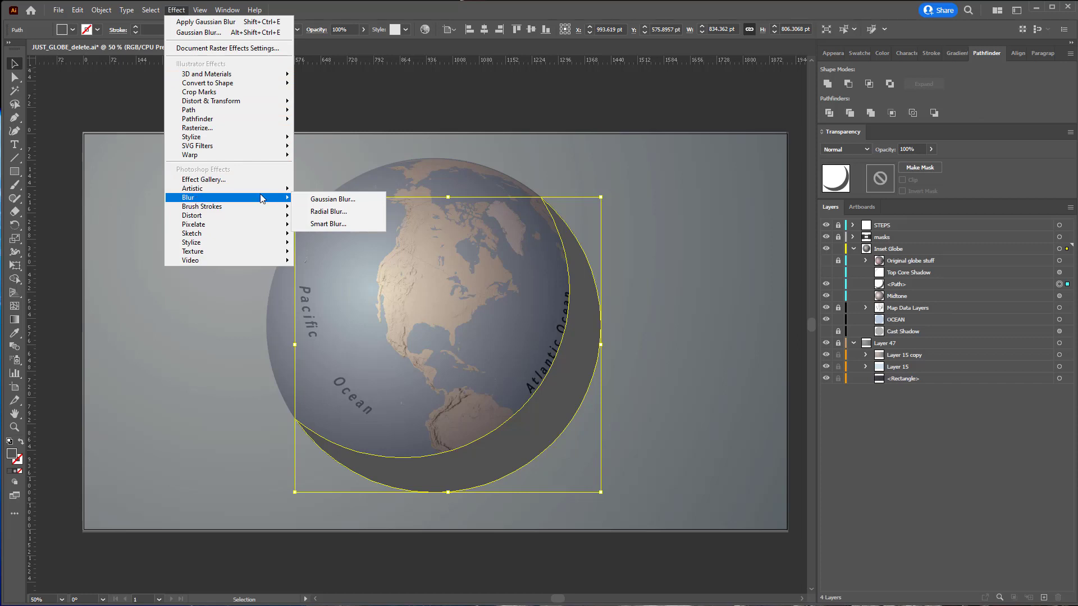
left_click(349, 200)
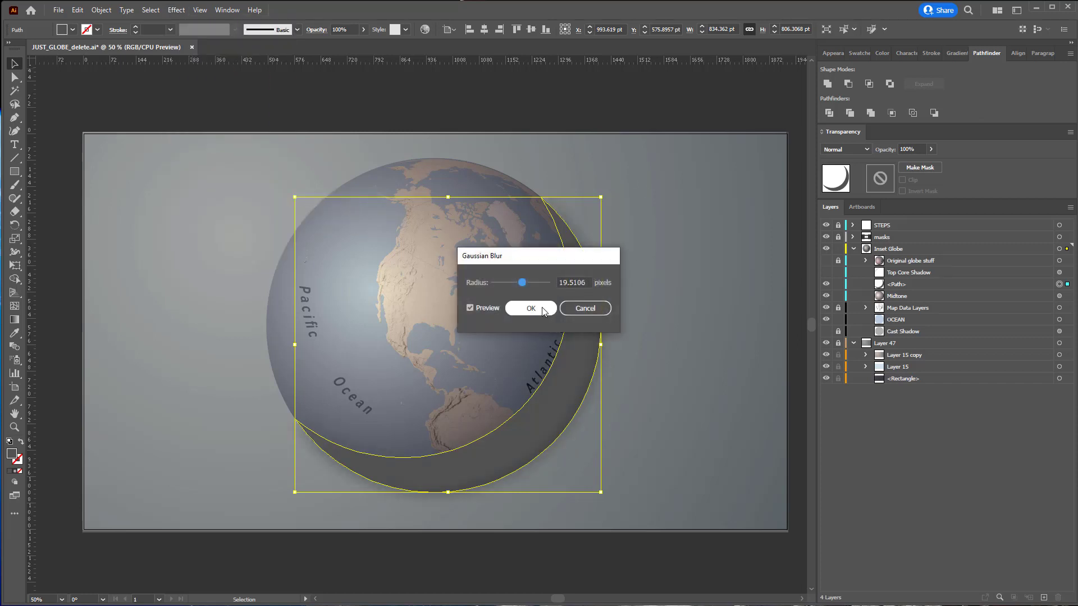
left_click_drag(523, 282, 691, 231)
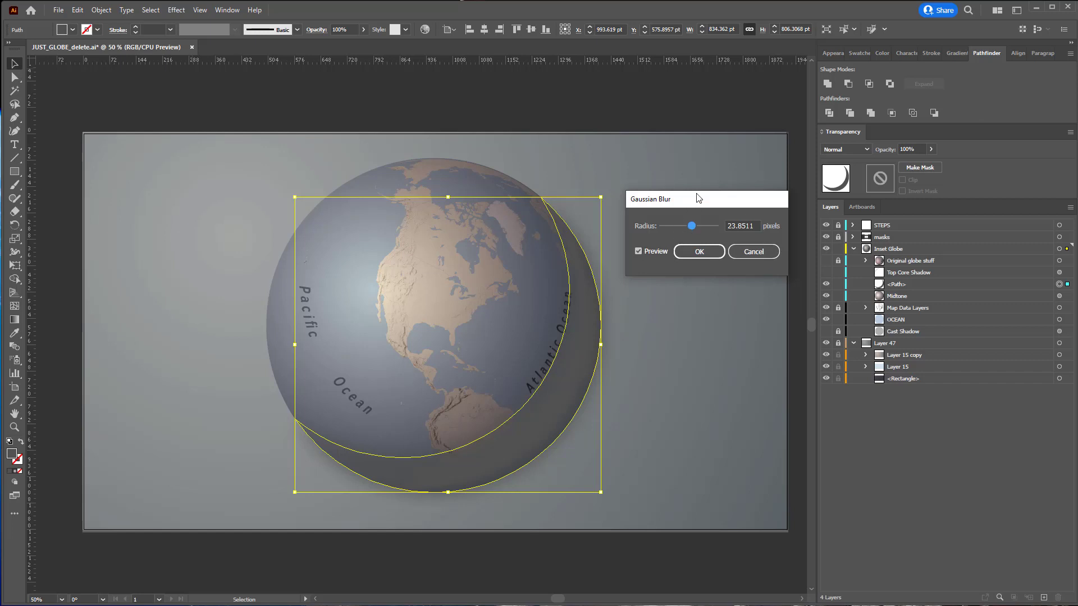
left_click_drag(713, 193, 705, 145)
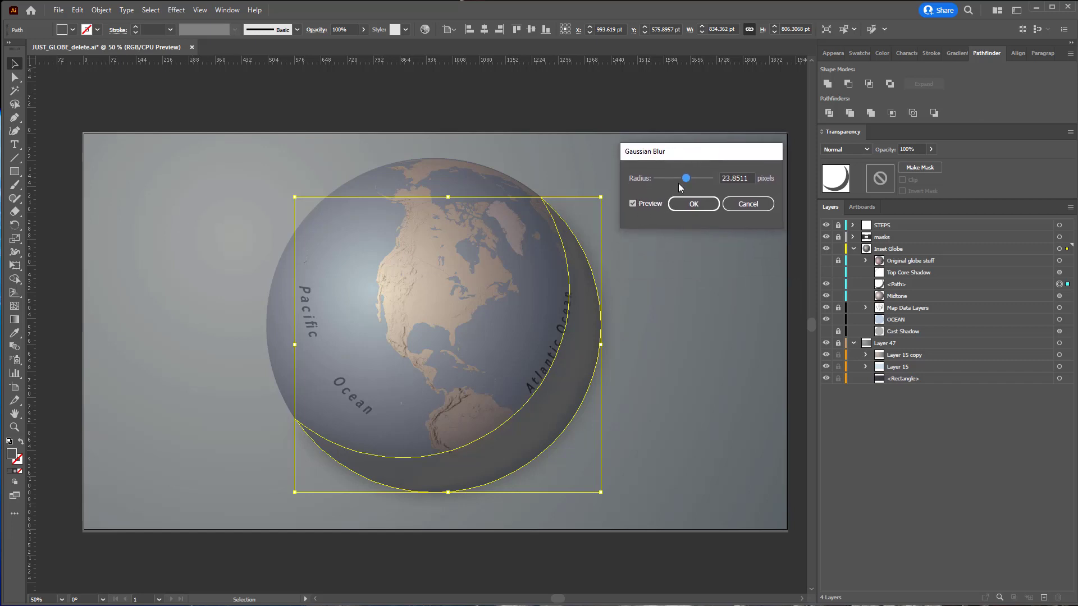
left_click(703, 207)
left_click(669, 391)
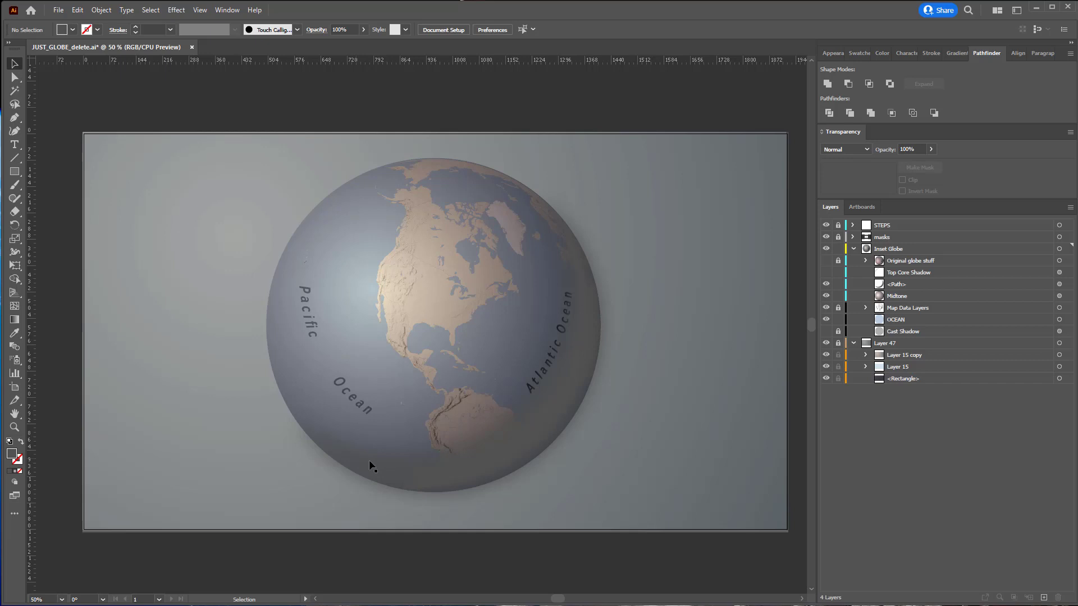
Set the blurred crescent shadow's blending mode to Hard Light
left_click(543, 438)
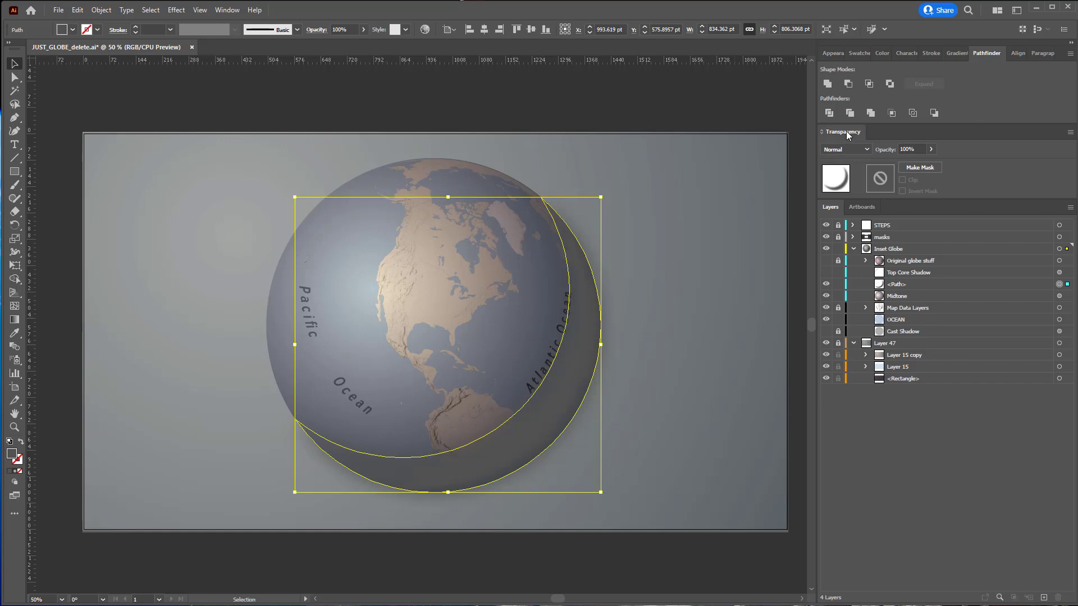
left_click(866, 149)
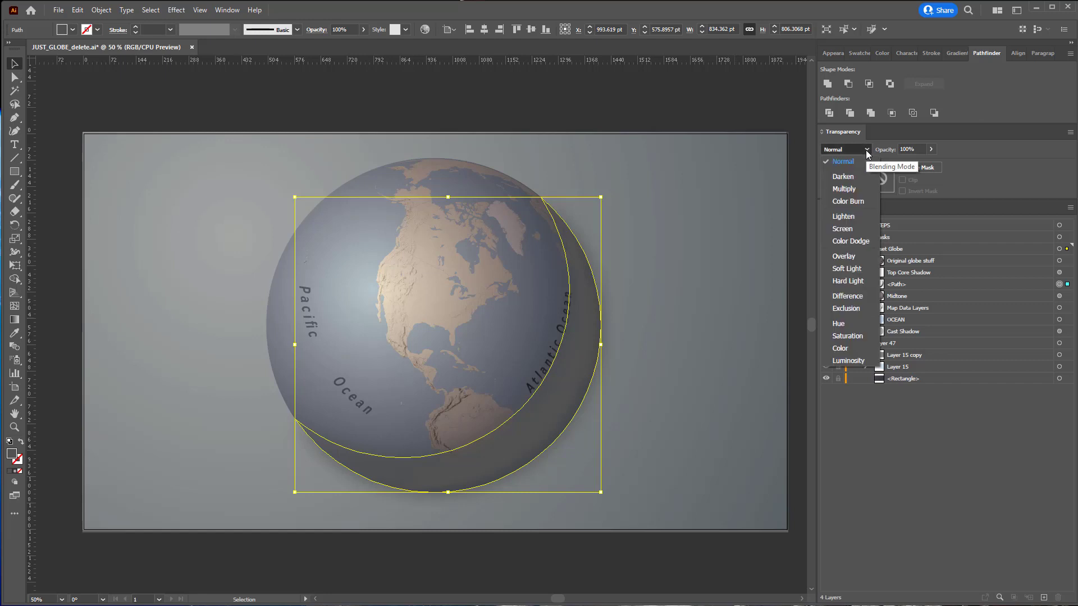
left_click(862, 281)
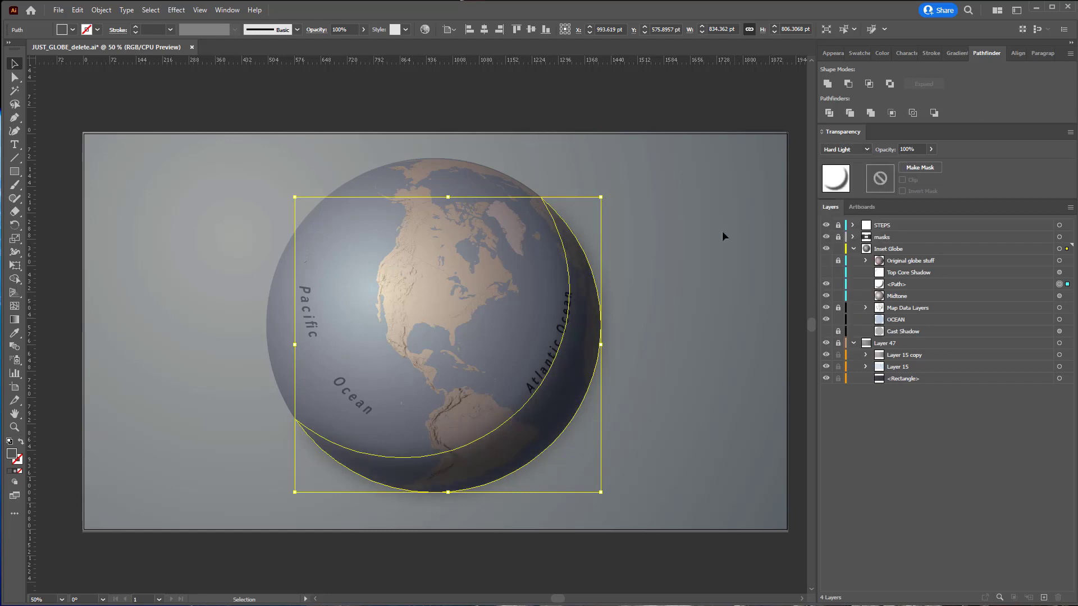
left_click(602, 96)
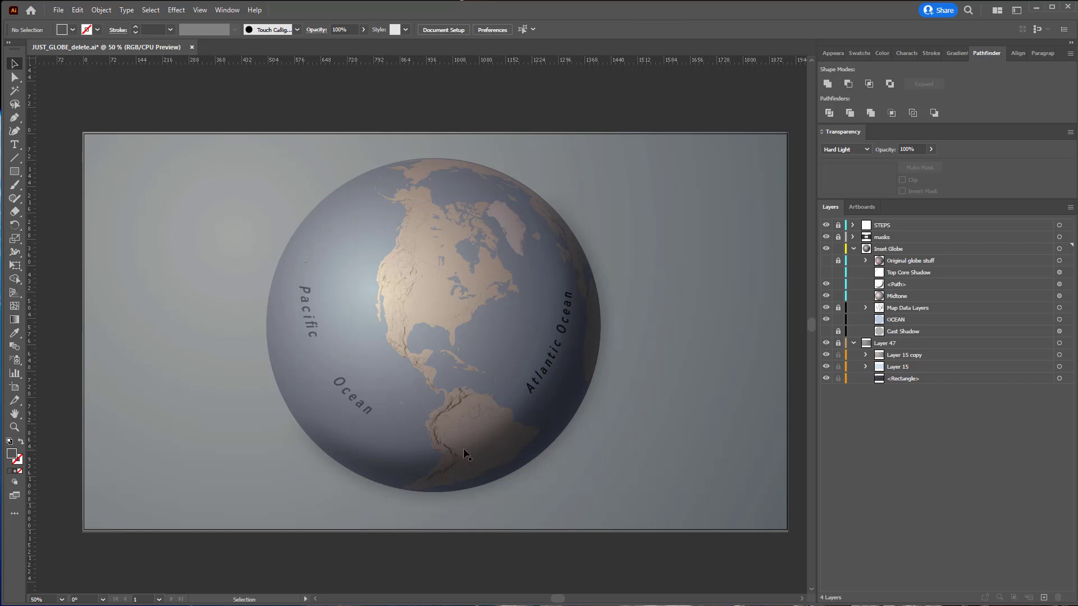
Lower the crescent shadow's opacity to 68%
left_click(522, 431)
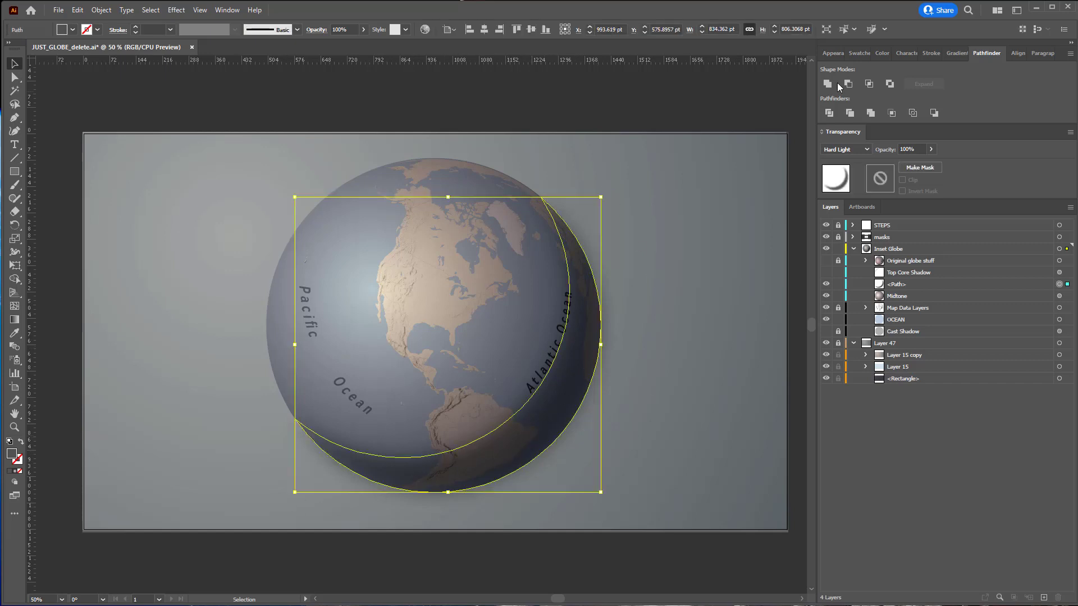
left_click(929, 150)
left_click(931, 150)
left_click_drag(925, 167, 915, 170)
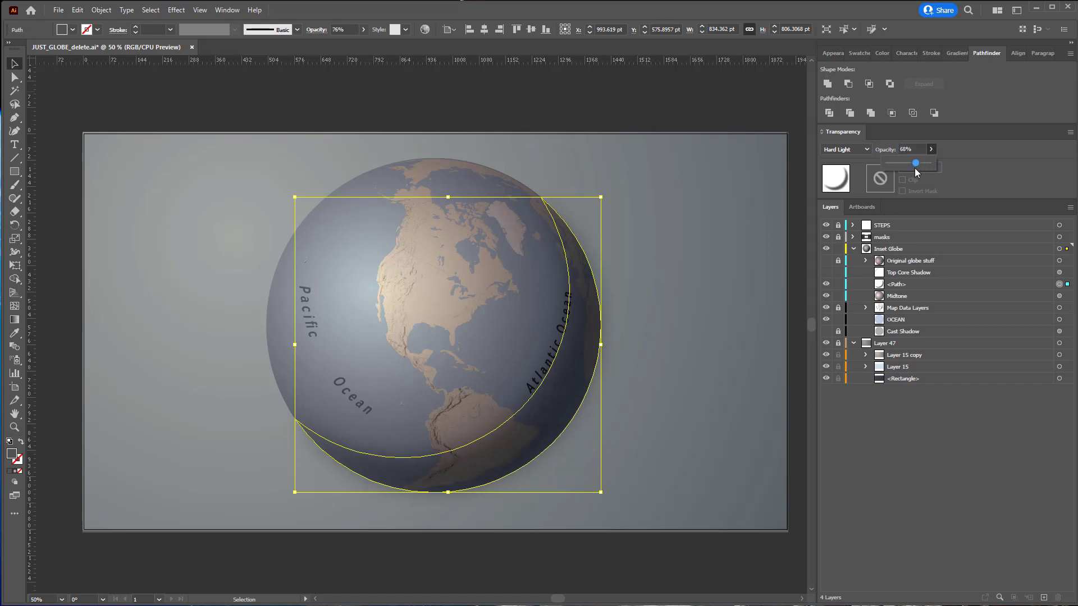
left_click(705, 109)
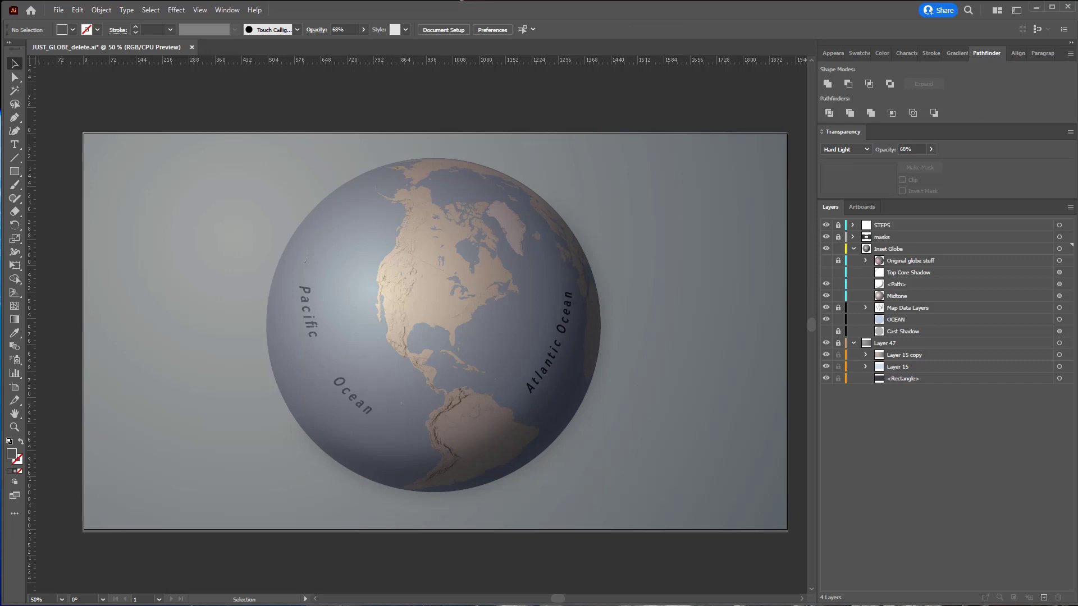
Make the Top Core Shadow layer visible again, comparing its shape with the crescent shadow
left_click(946, 275)
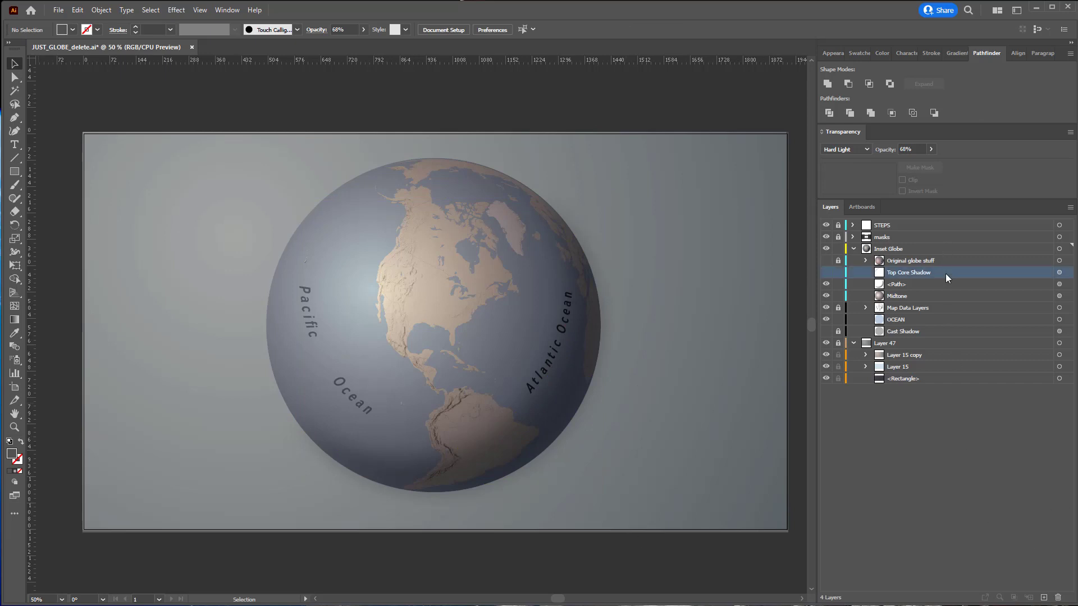
left_click(827, 273)
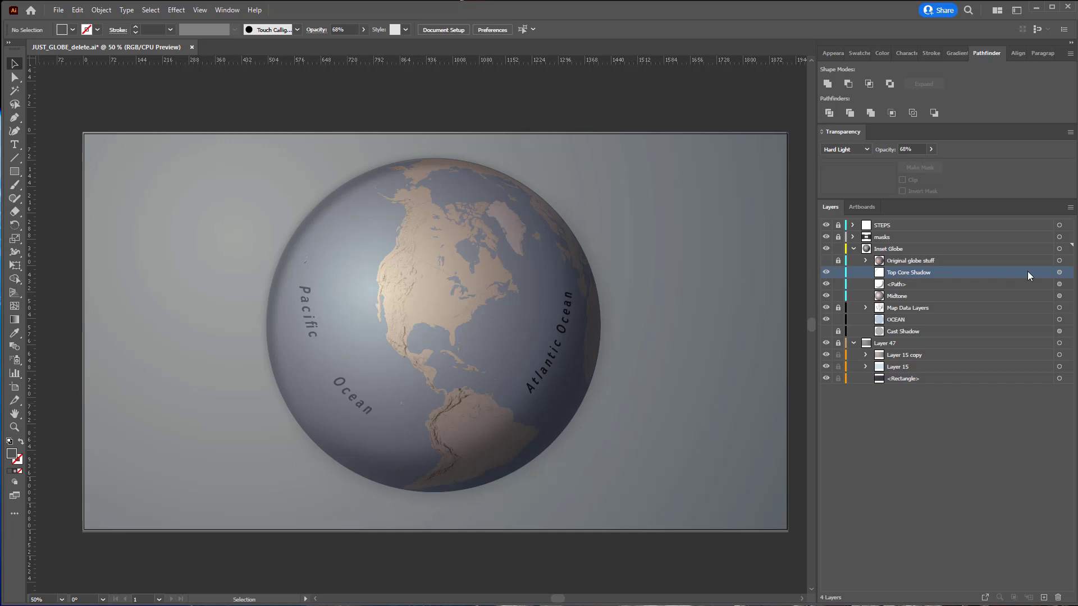
left_click(1066, 273)
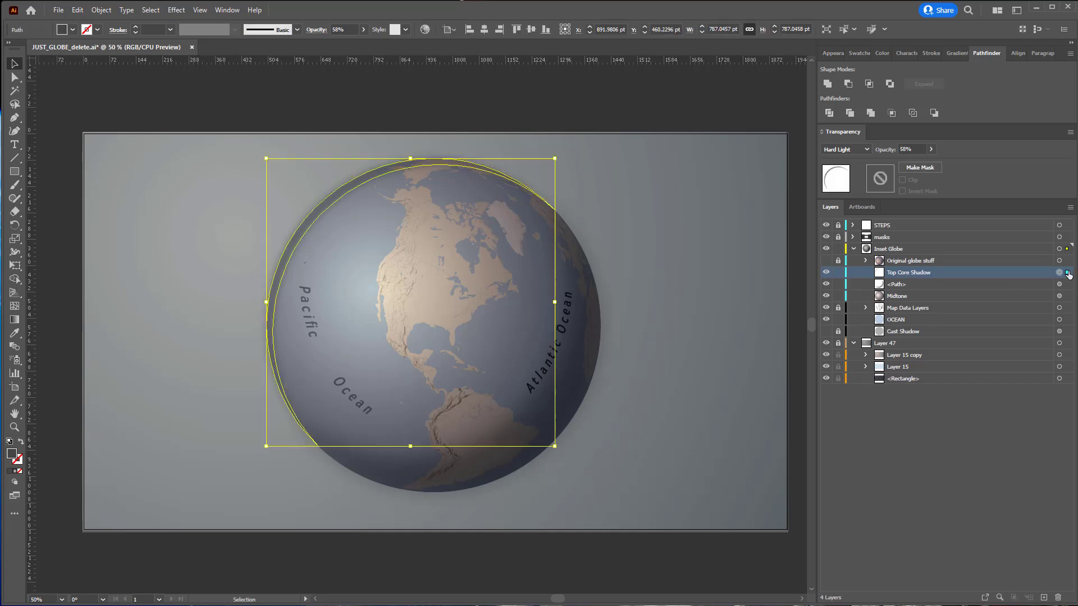
left_click(1067, 284)
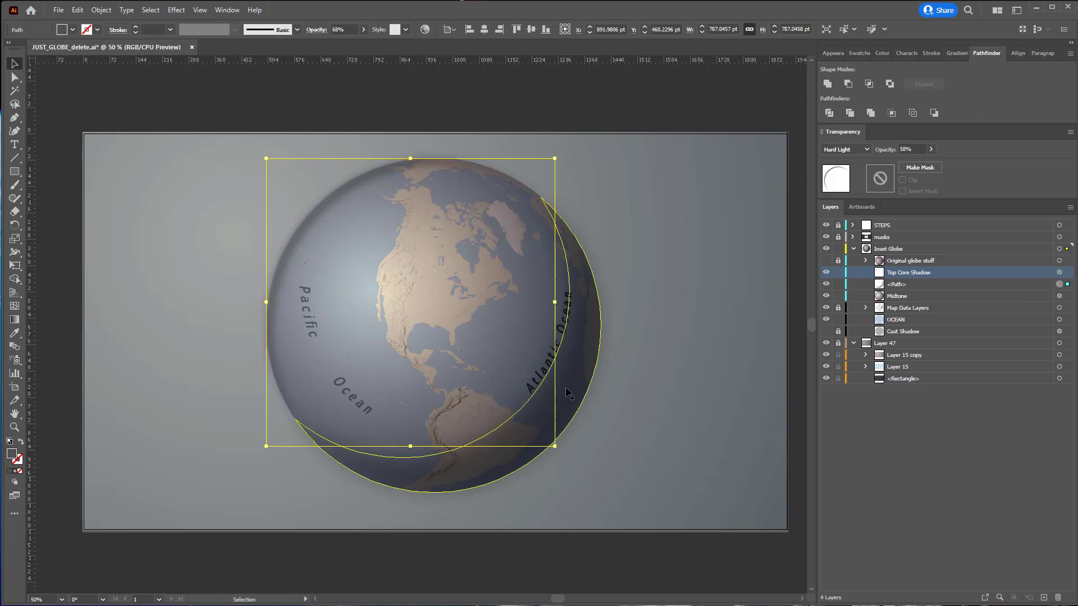
key("ctrl+shift+a")
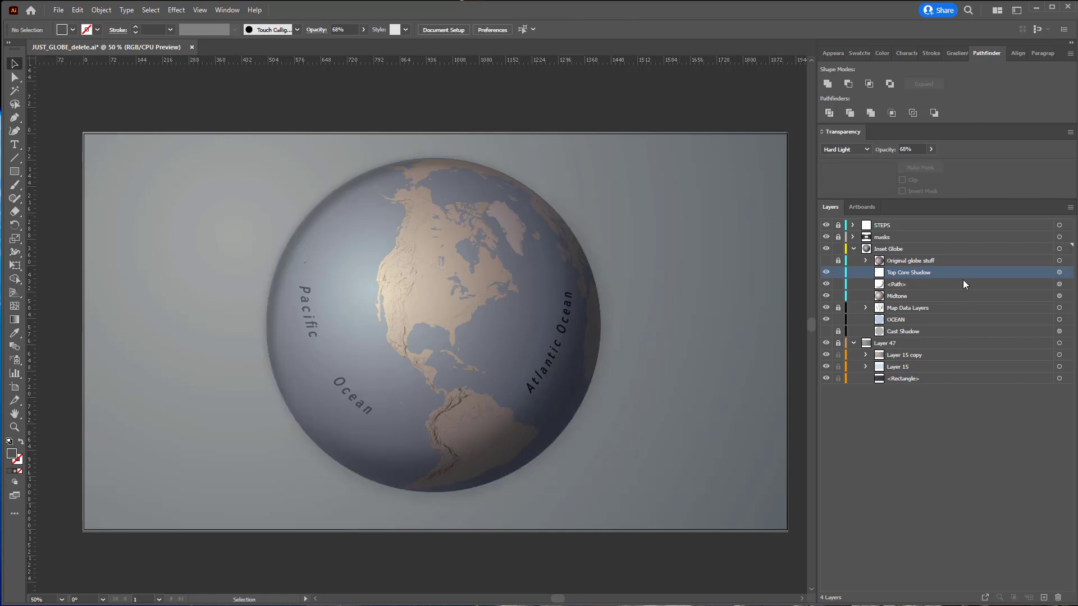
left_click(920, 319)
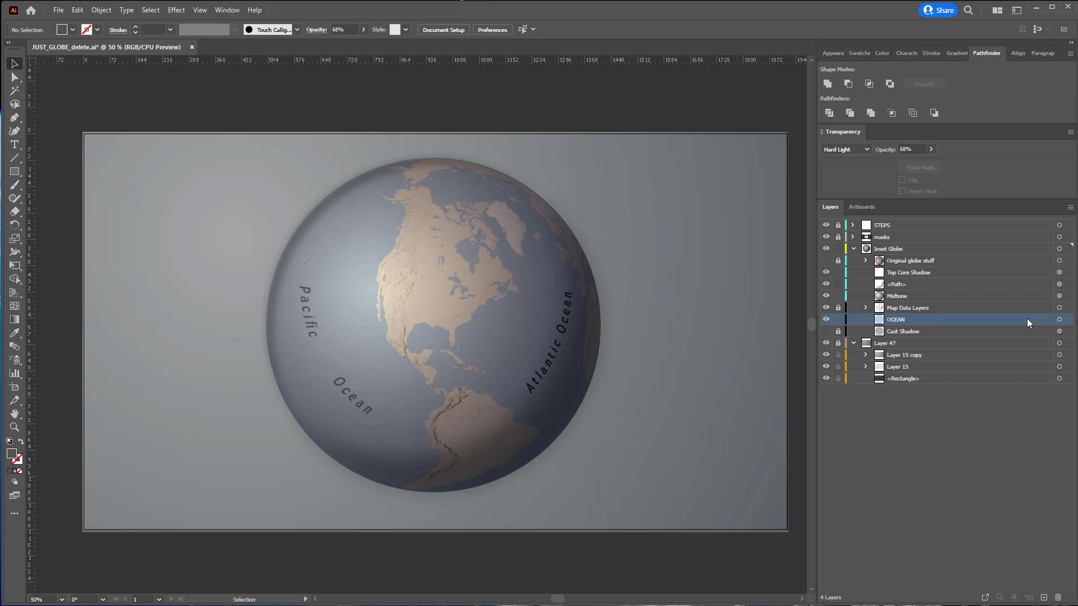
Duplicate OCEAN above the crescent shadow and rename the crescent layer Core Shadow
left_click(1070, 207)
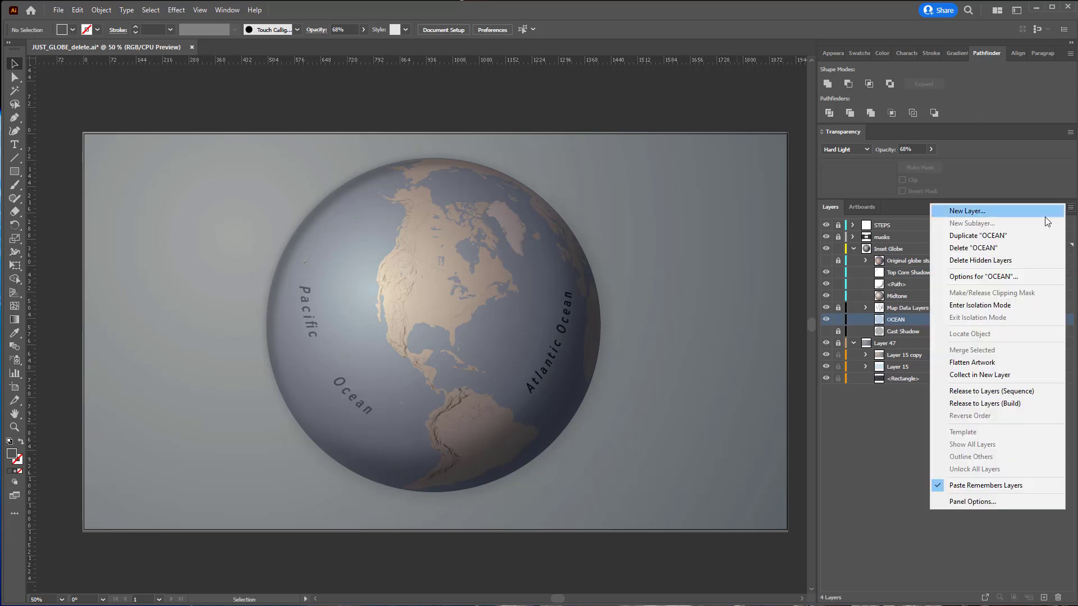
left_click(991, 235)
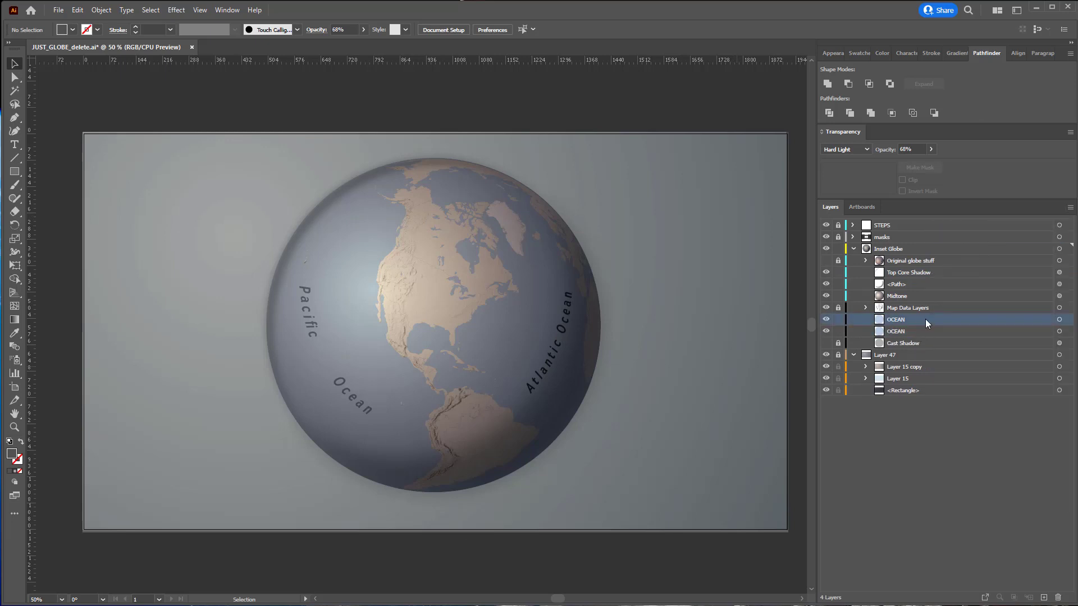
left_click_drag(925, 318, 924, 281)
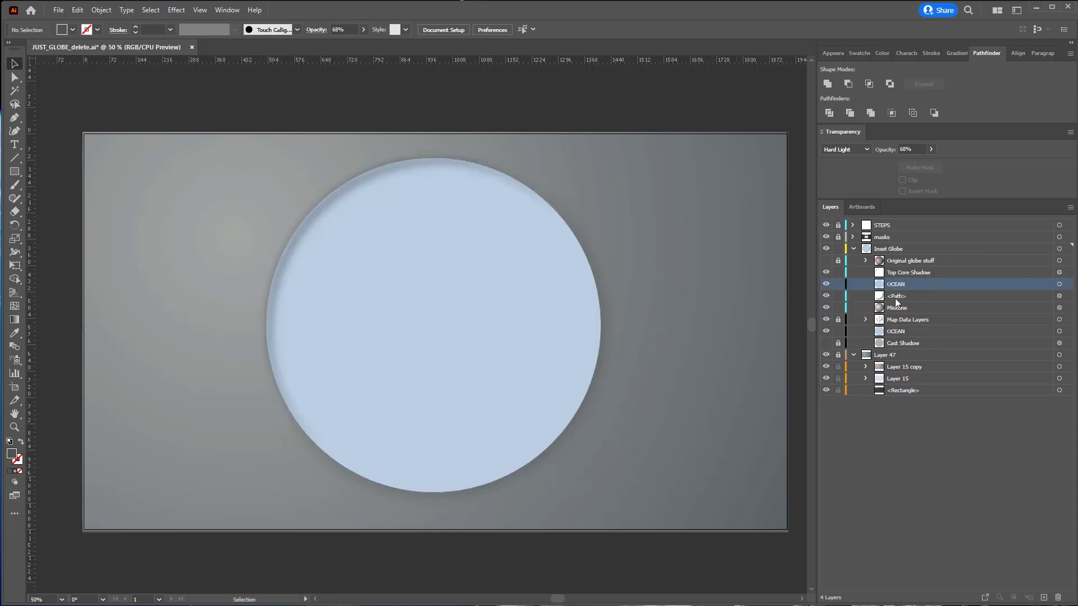
double_click(895, 297)
type("Core Shadow")
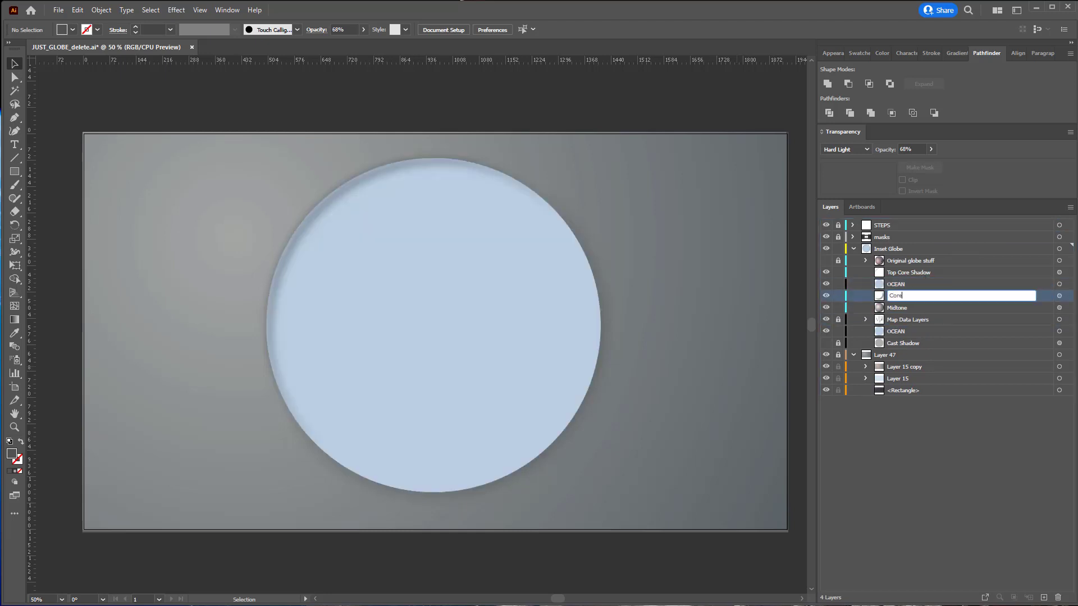
Paste a copy of the ocean circle in front and fill it magenta
left_click(935, 283)
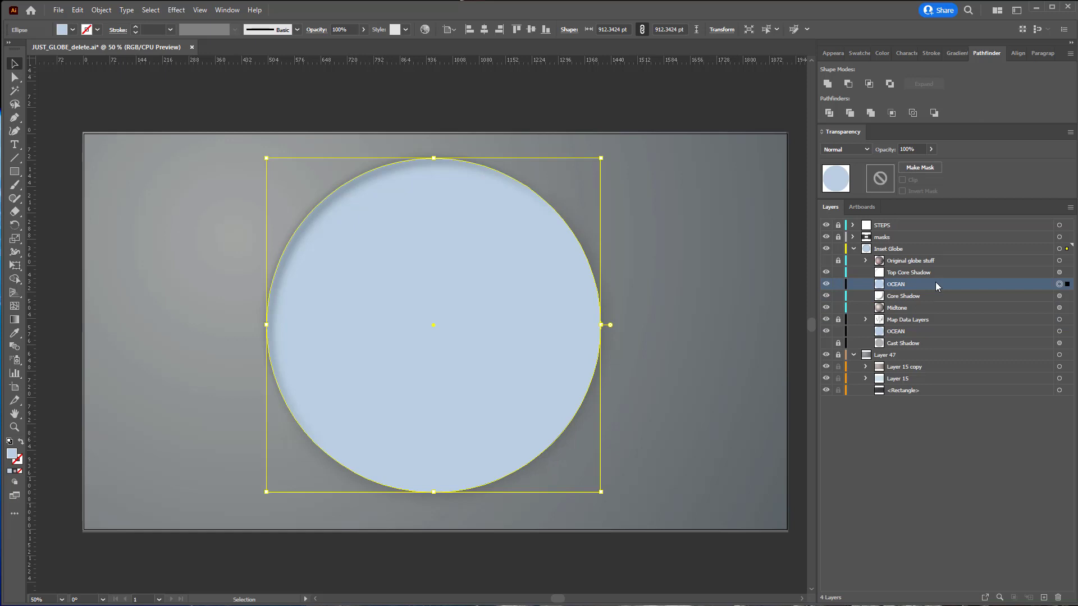
key("a")
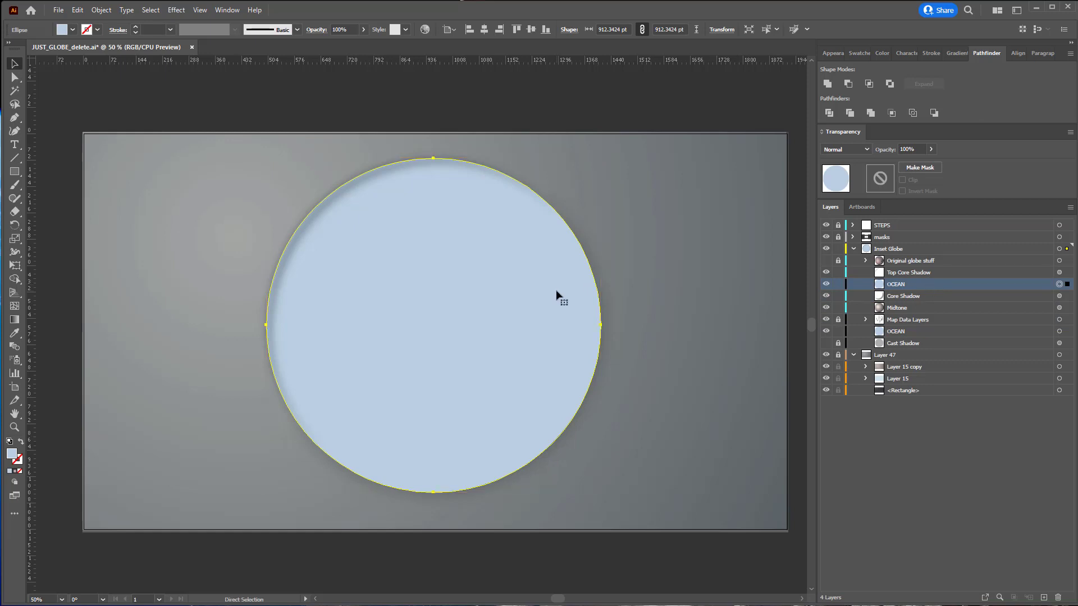
key("ctrl+c")
key("ctrl+f")
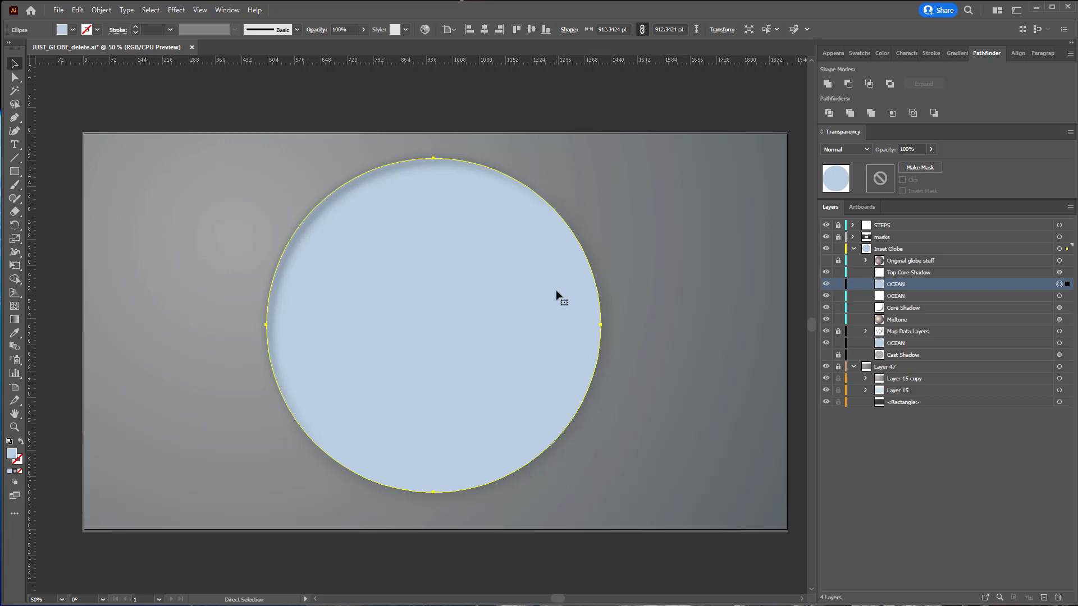
key("v")
double_click(11, 454)
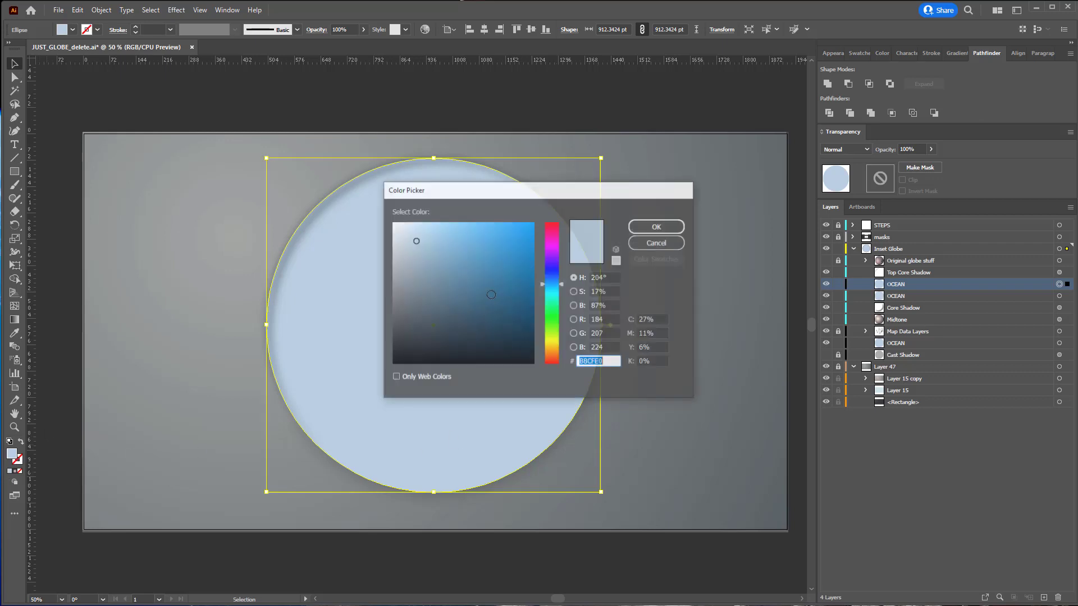
mouse_move(541, 278)
left_mouse_down()
mouse_move(553, 245)
mouse_move(503, 236)
mouse_move(502, 247)
left_mouse_up()
left_click(654, 226)
Nudge the magenta circle up-left and select it with the light-blue ocean circle
left_click(587, 89)
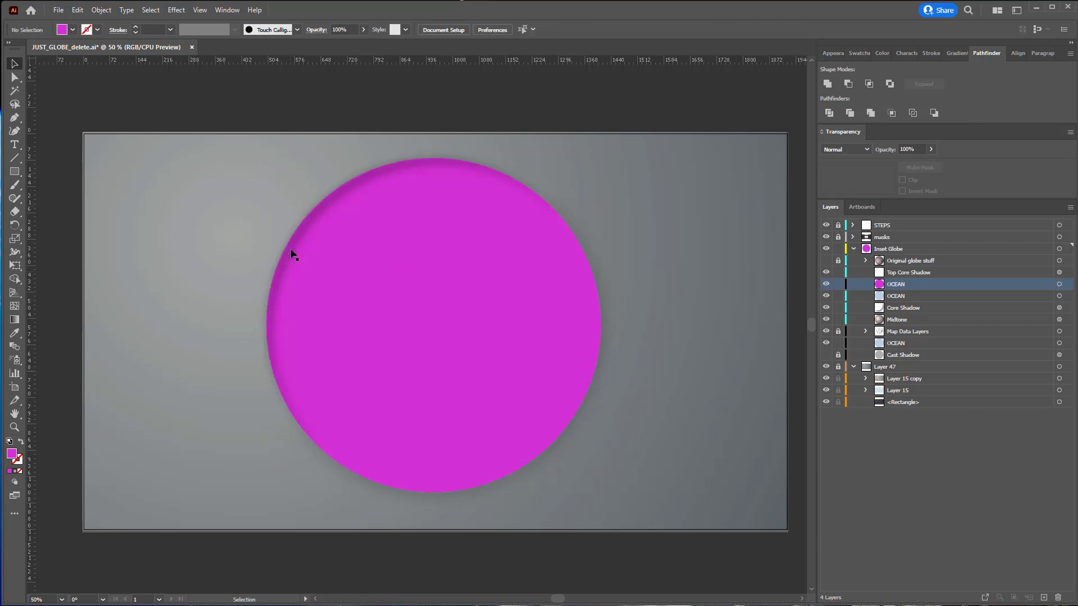
mouse_move(518, 393)
left_mouse_down()
mouse_move(508, 379)
mouse_move(514, 385)
left_mouse_up()
left_click(570, 103)
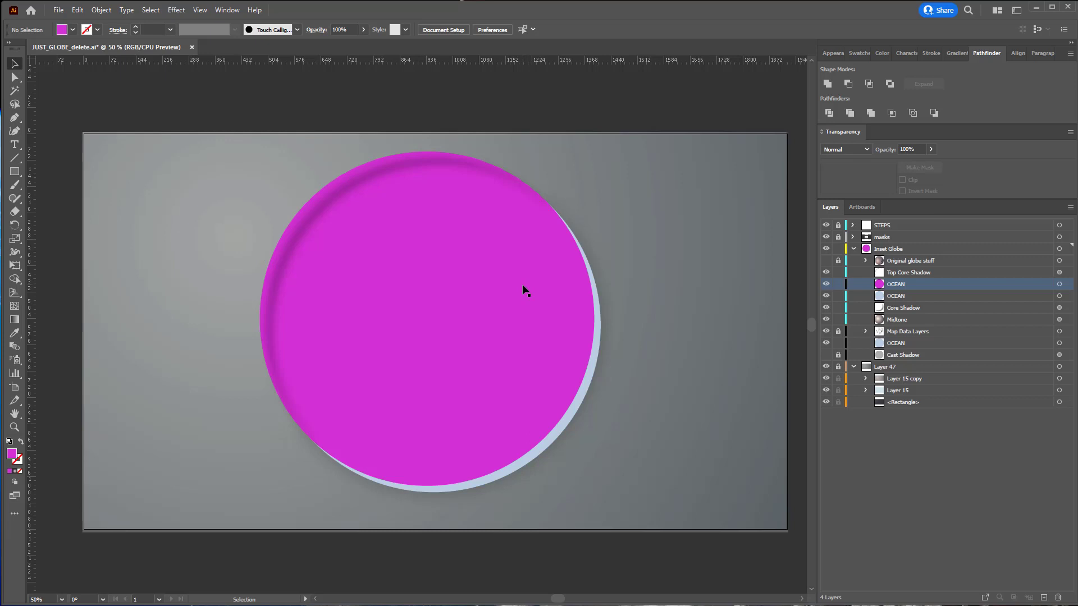
left_click(583, 337)
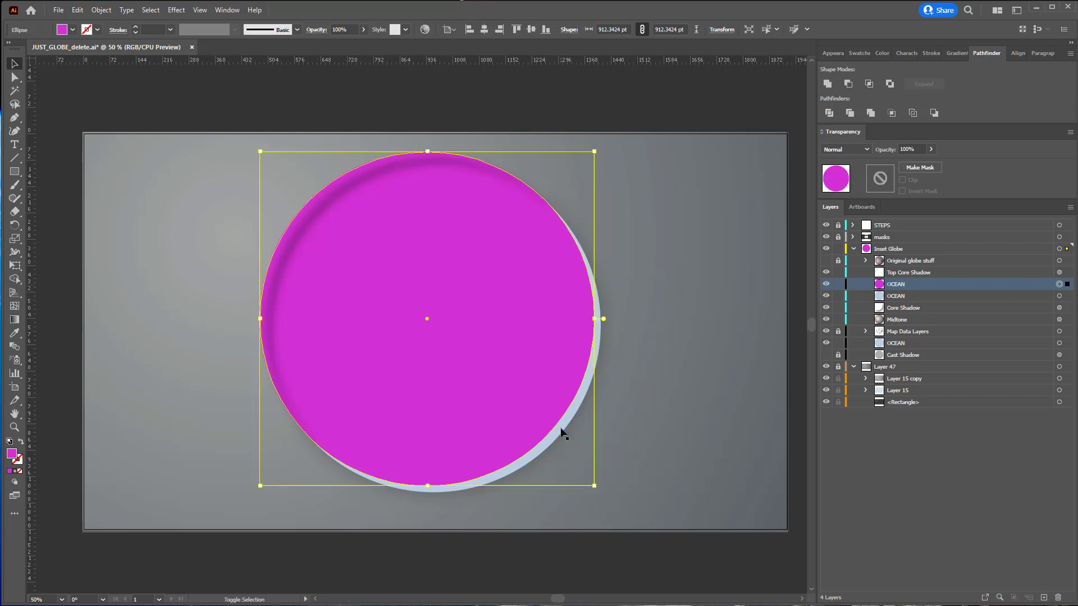
left_click(562, 431, "shift")
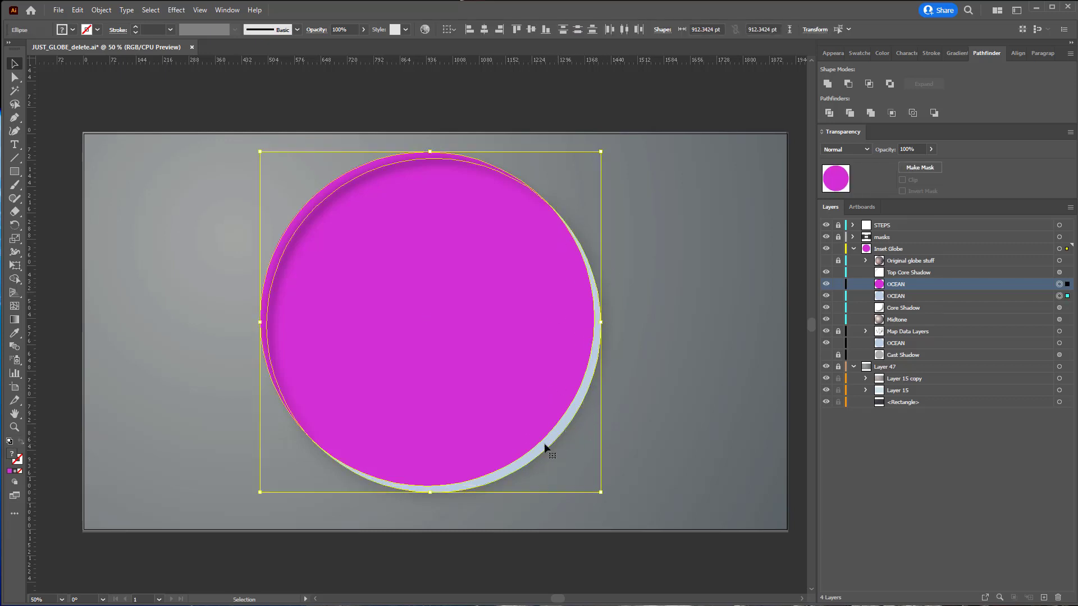
Subtract the magenta circle from the blue one and fill the resulting crescent white
left_click(848, 84)
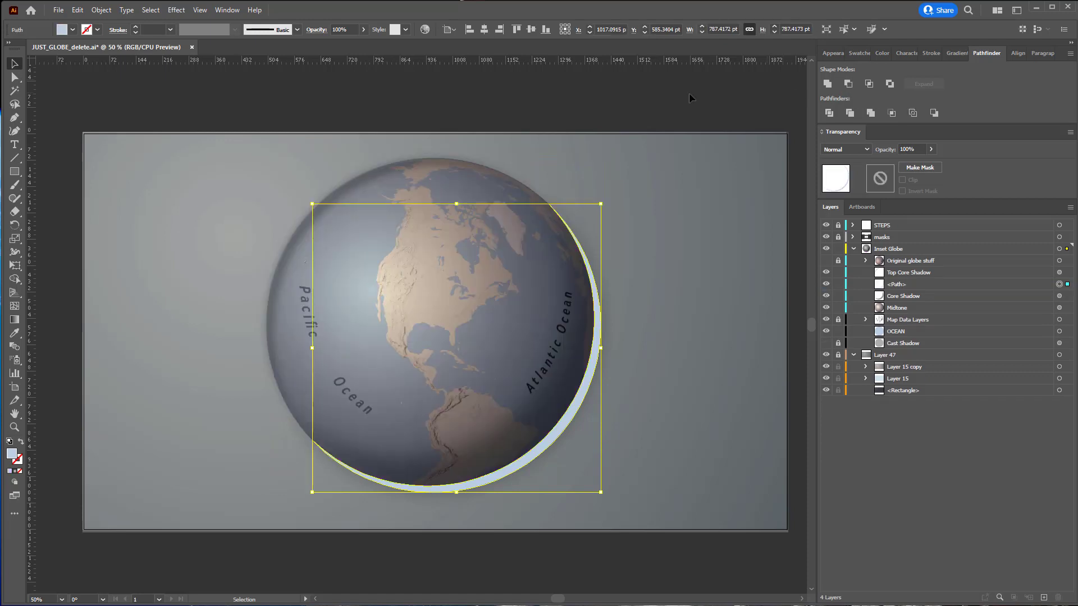
left_click(661, 236)
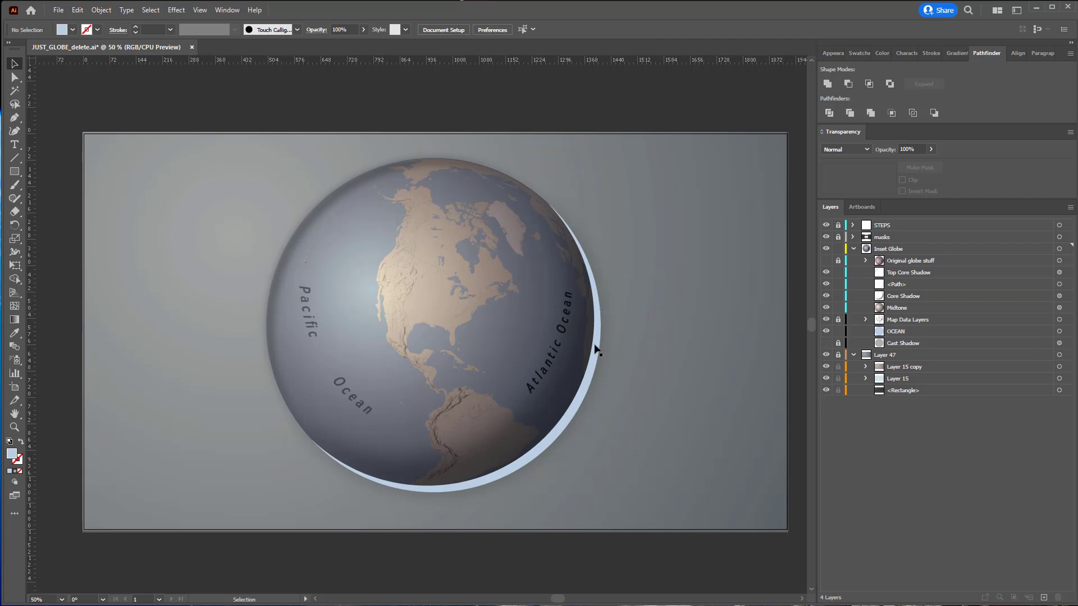
left_click(529, 465)
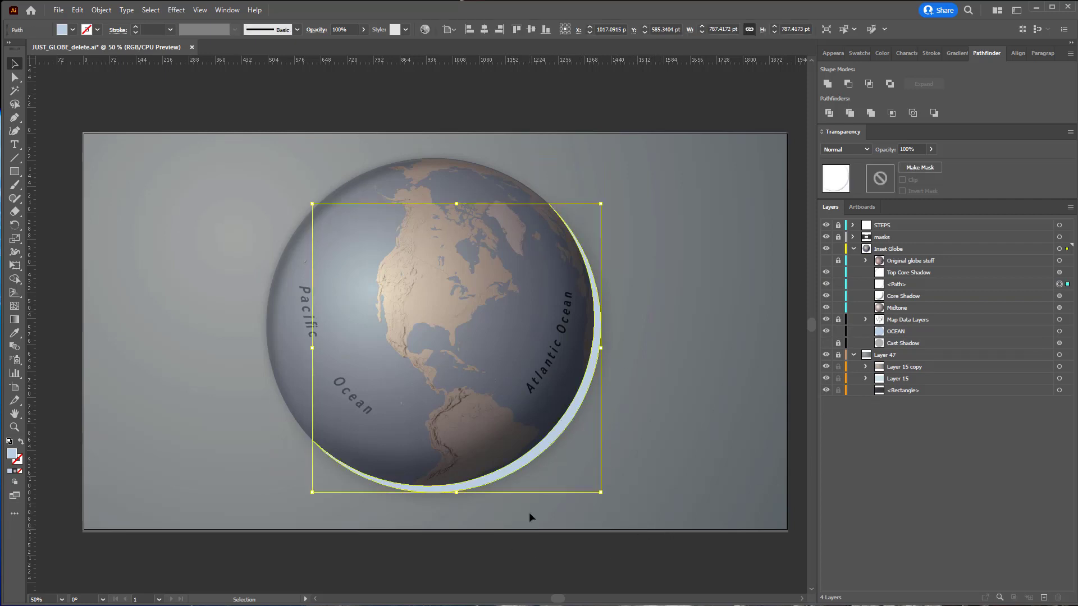
double_click(11, 453)
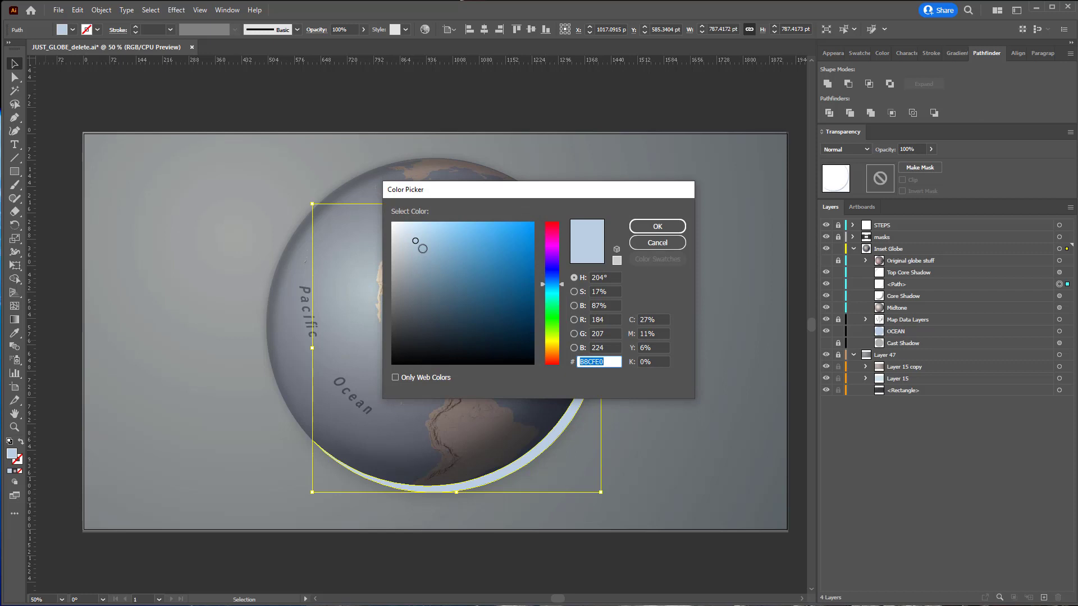
left_click_drag(404, 236, 327, 83)
key("Return")
Blur the white rim crescent about 4.2 pixels and fade it to 15% opacity
left_click(180, 11)
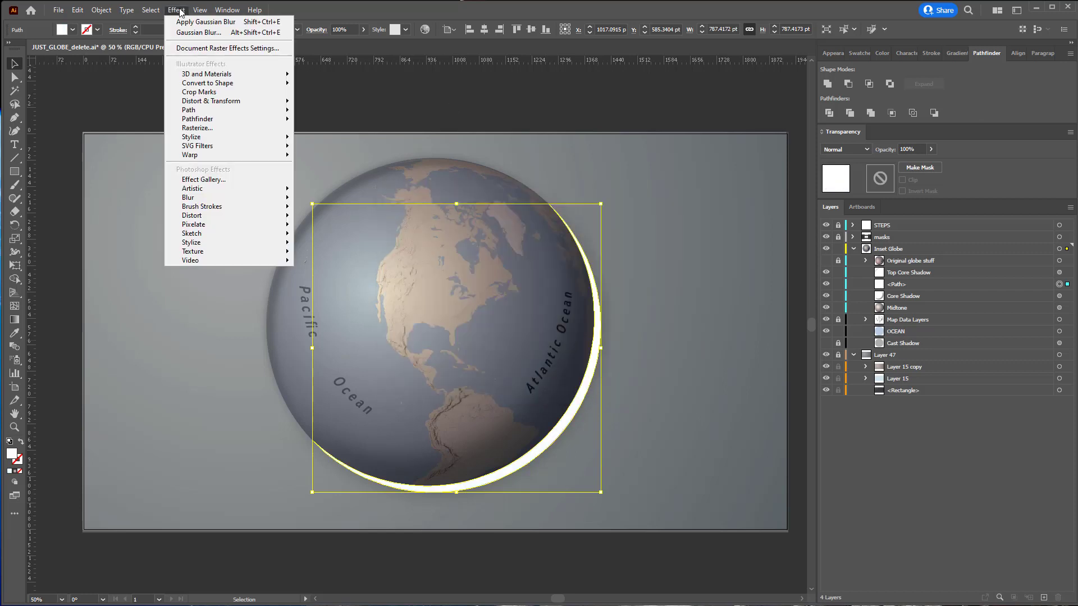
mouse_move(250, 197)
left_click(332, 199)
left_click_drag(685, 184, 666, 184)
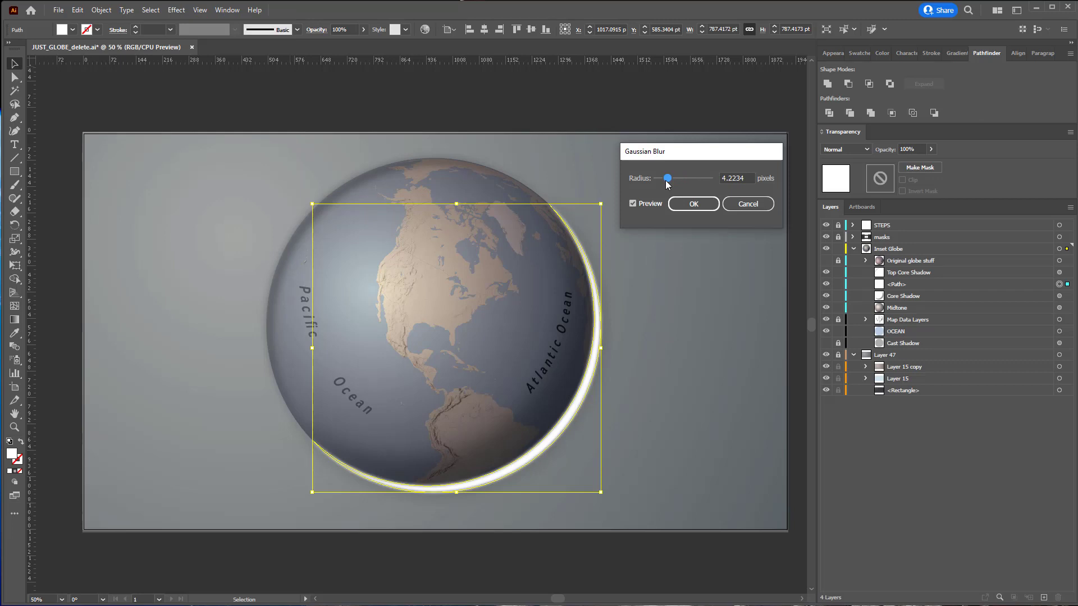
left_click(711, 203)
left_click(931, 149)
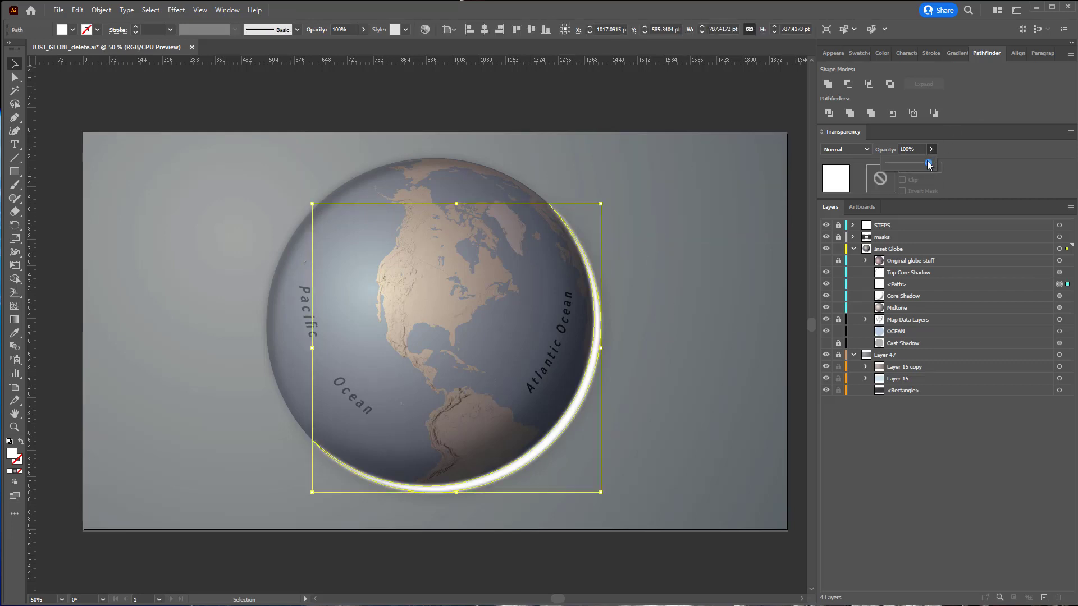
left_click_drag(933, 166, 889, 165)
left_click(737, 341)
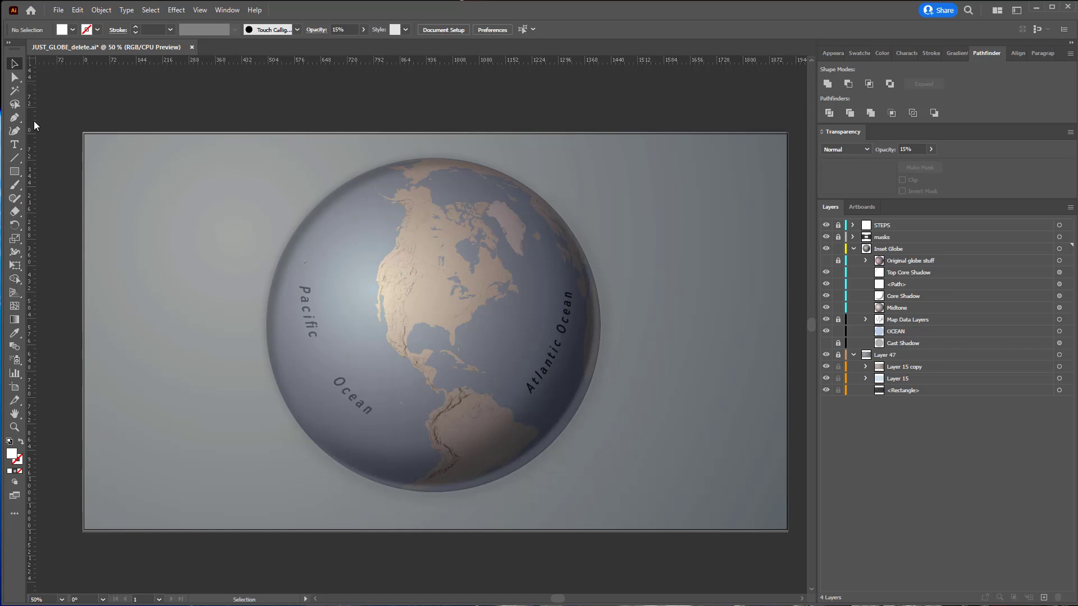
Draw a small white circle on the globe's upper left, discarding the trial shapes
left_click(16, 176)
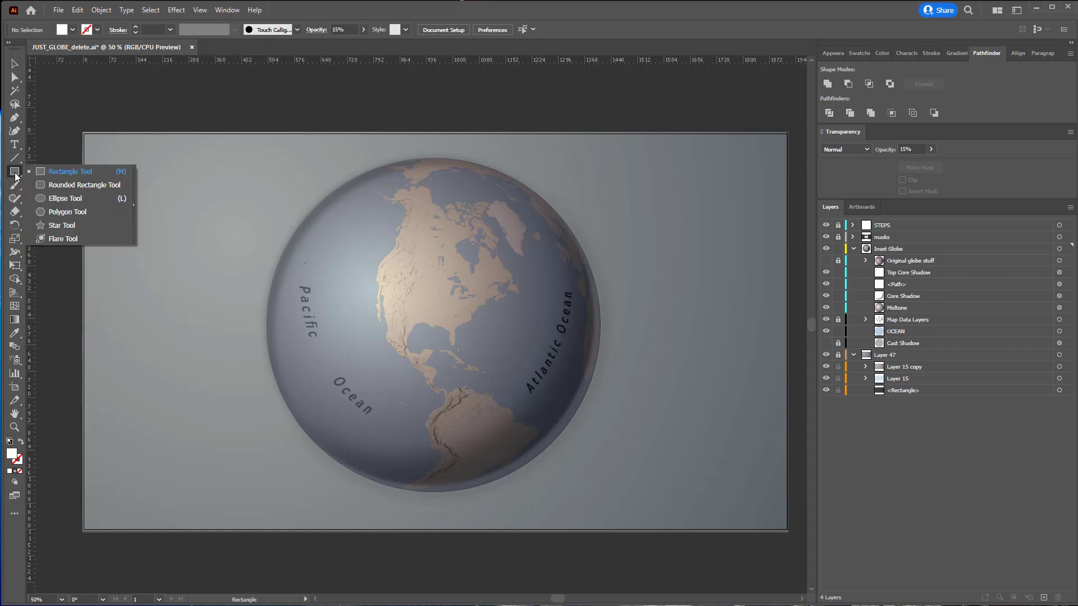
left_click(77, 201)
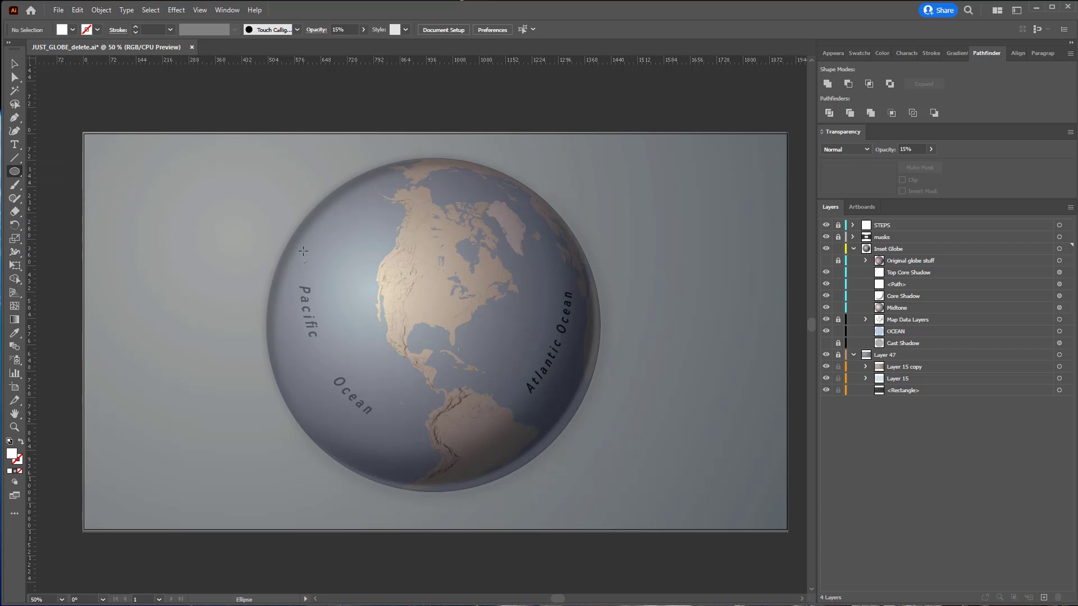
left_click_drag(371, 263, 394, 284)
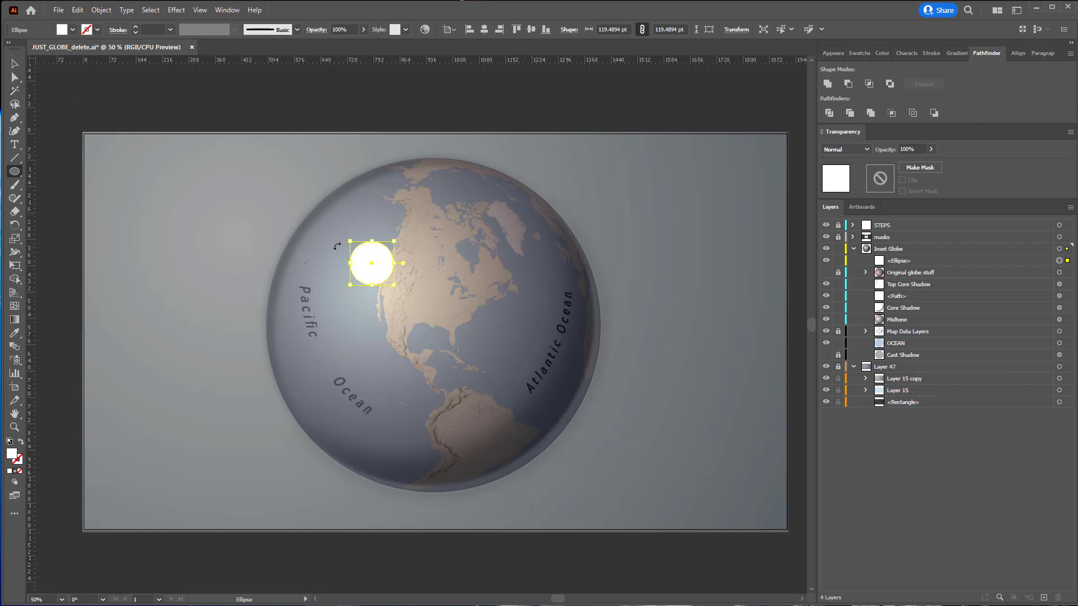
key("Delete")
key("backslash")
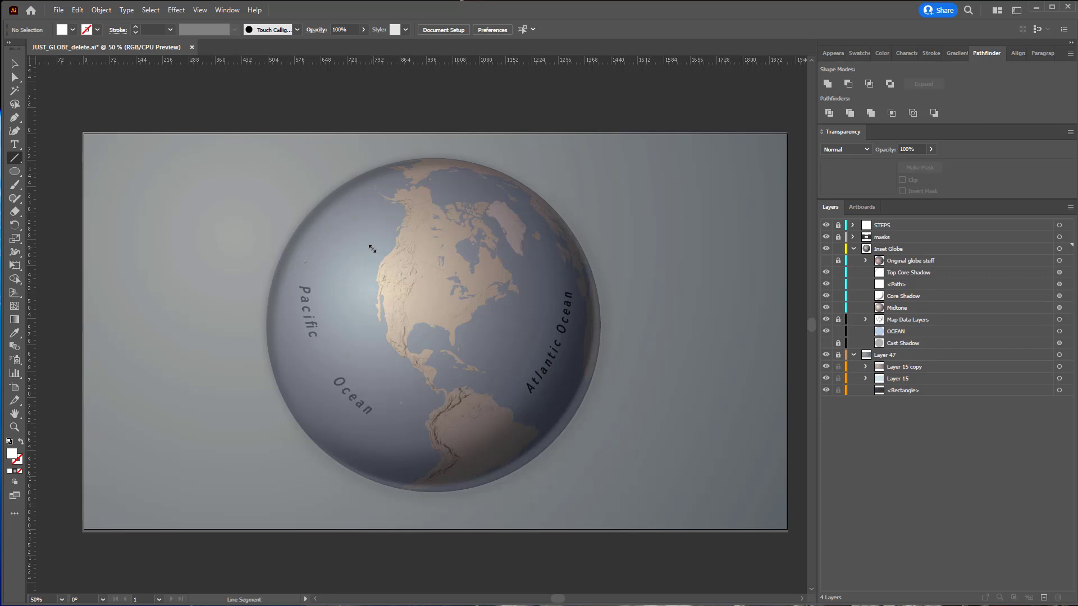
left_click_drag(371, 247, 458, 307)
key("ctrl+z")
left_click(16, 171)
mouse_move(392, 266)
left_mouse_down()
mouse_move(394, 278)
mouse_move(403, 268)
mouse_move(390, 278)
left_mouse_up()
key("ctrl+z")
left_click(17, 173)
left_click_drag(357, 251, 372, 264)
Move the circle slightly lower, reapply the Gaussian Blur, and fade it to 31% opacity
left_click(14, 60)
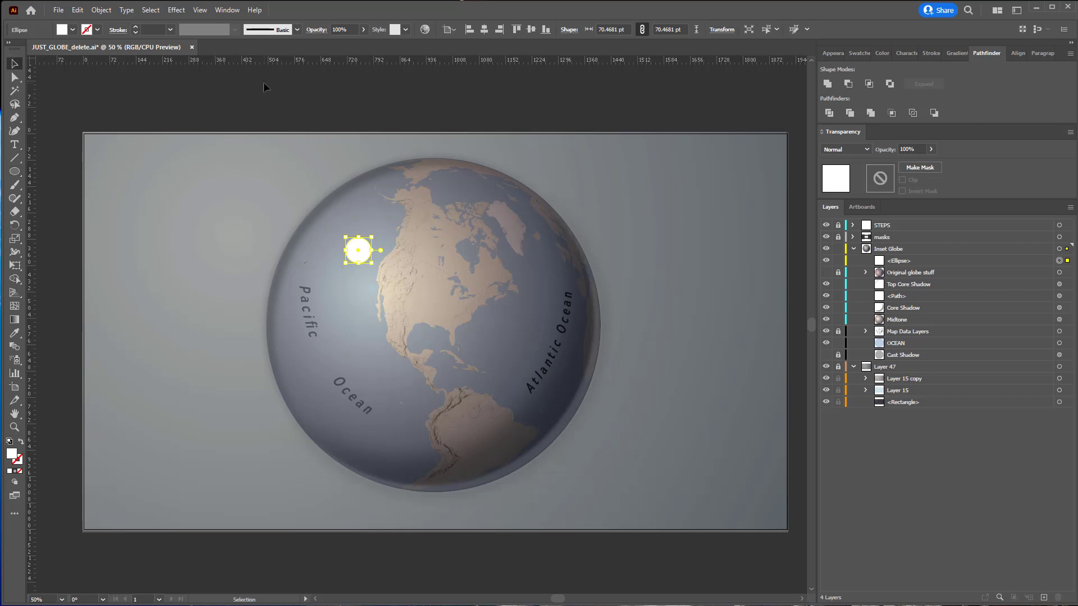
left_click(365, 266)
left_click_drag(371, 269, 385, 281)
left_click(176, 10)
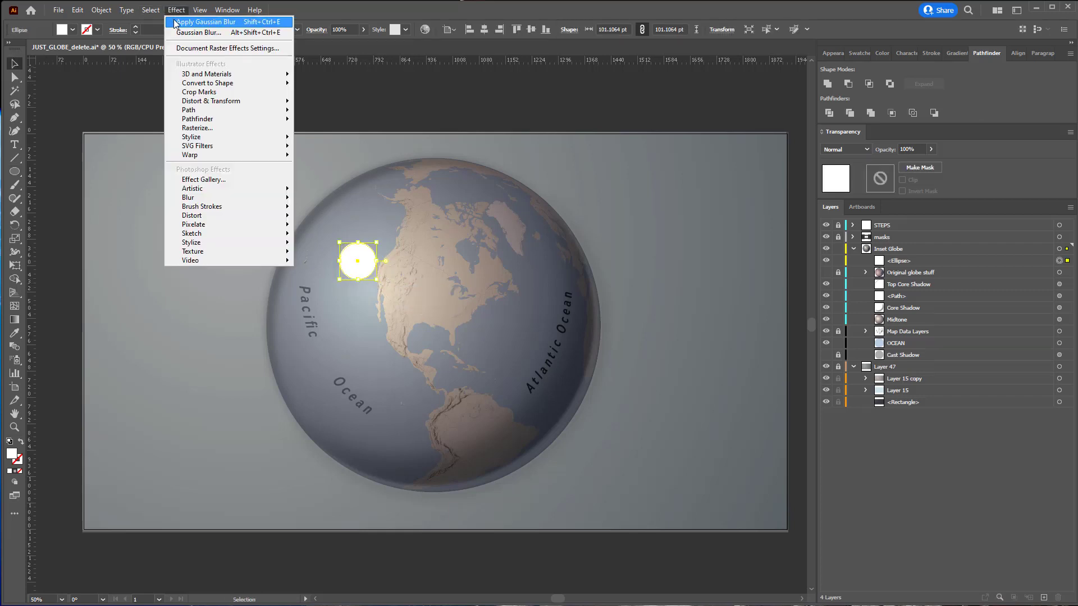
left_click(185, 20)
left_click(931, 149)
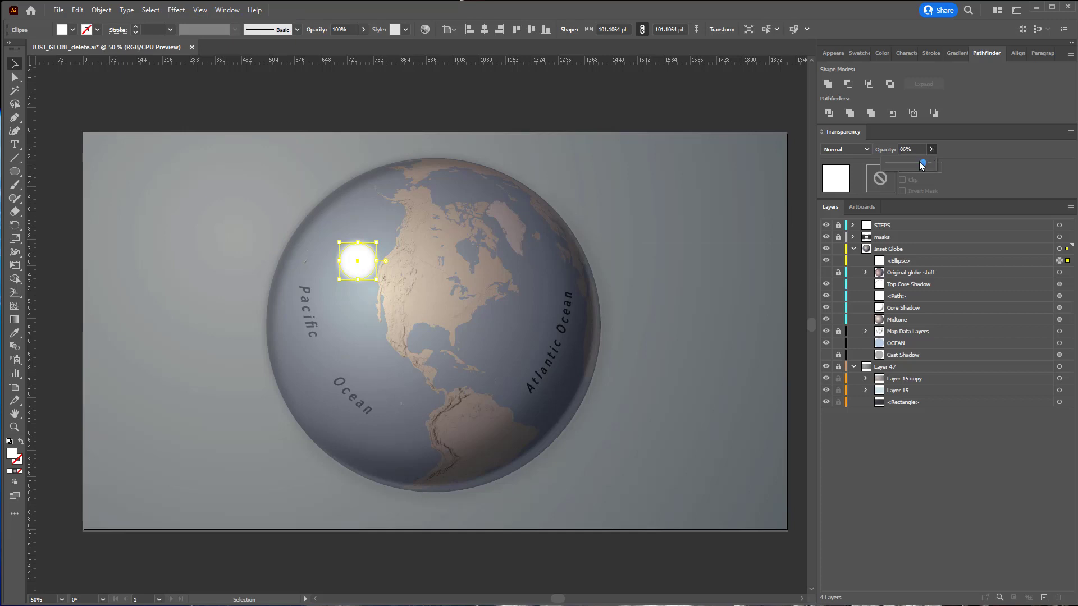
left_click_drag(923, 163, 902, 164)
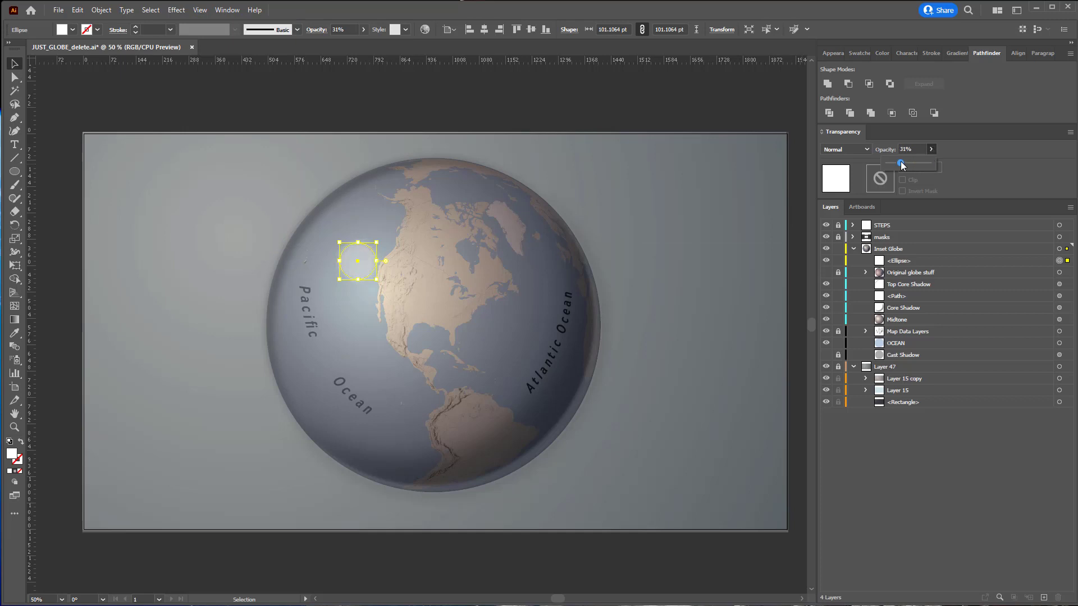
left_click(683, 106)
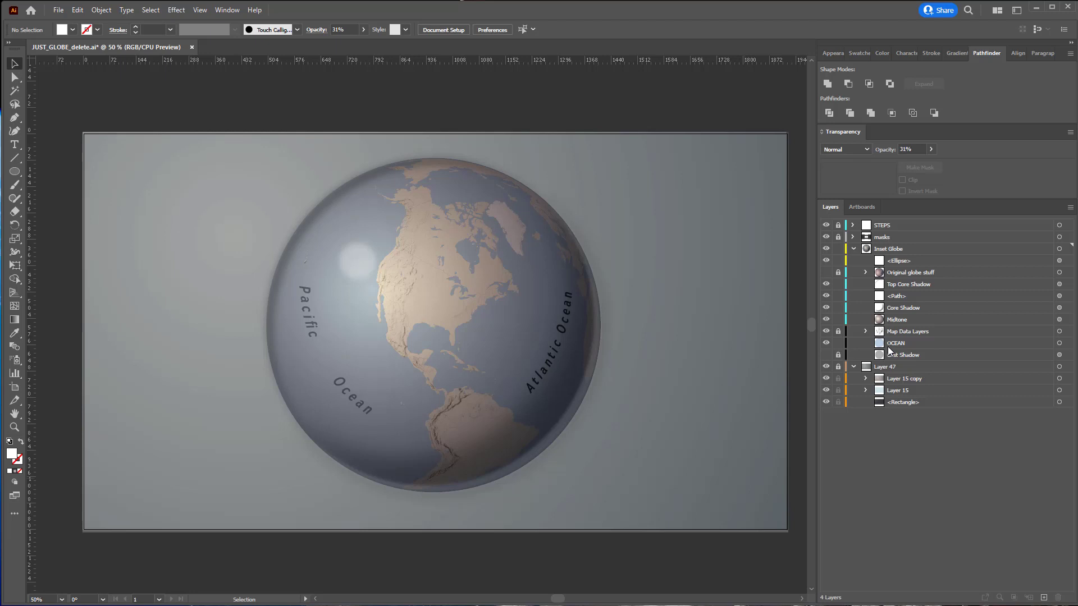
Duplicate the OCEAN layer, rename the lower copy New Cast Shadow, and target its circle
left_click(916, 341)
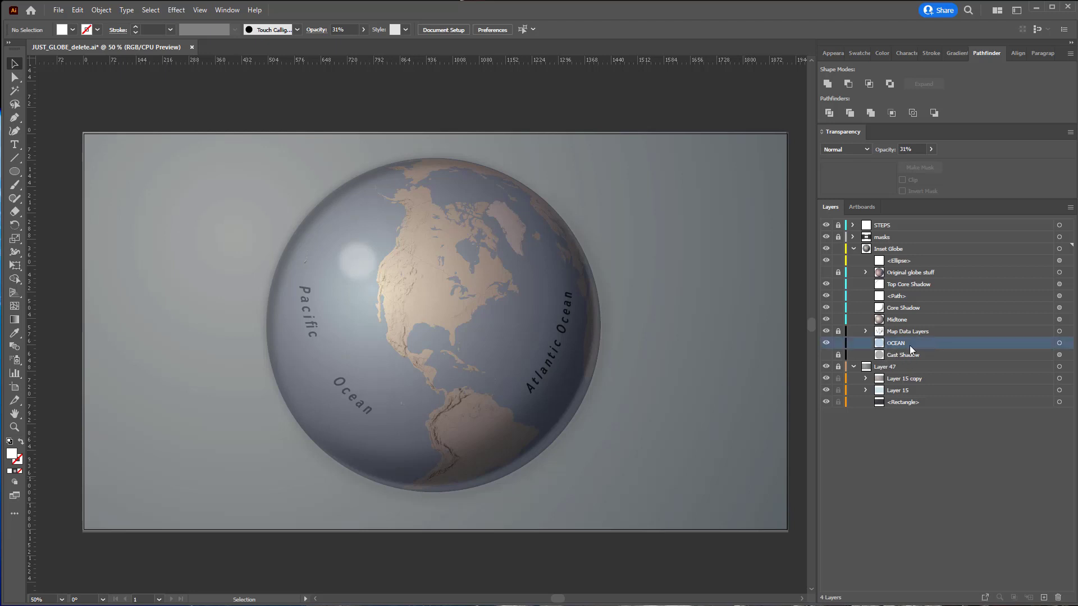
left_click(1069, 208)
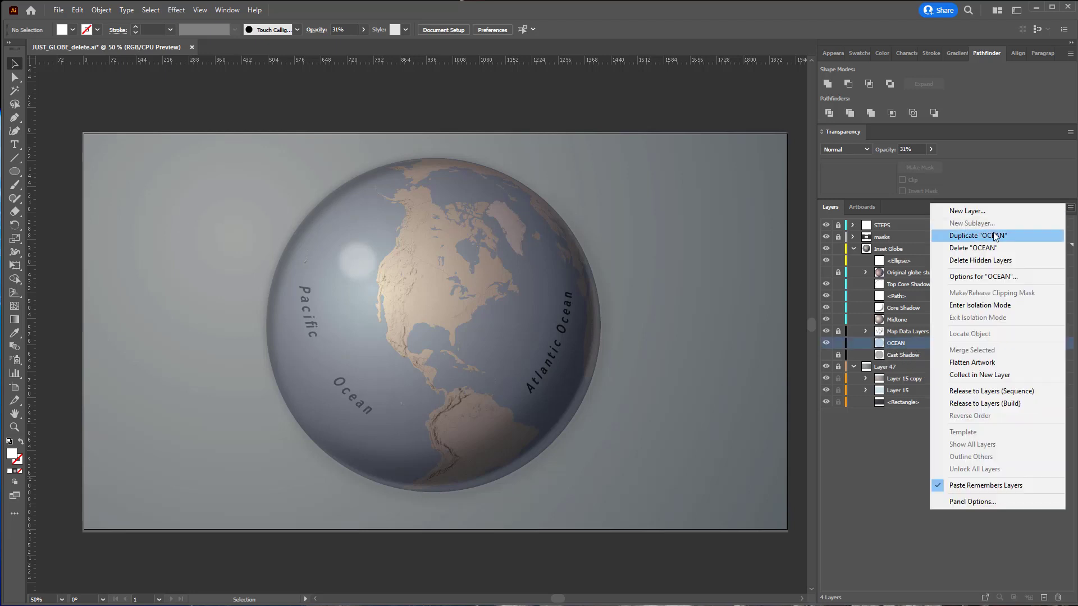
left_click(977, 236)
left_click_drag(918, 344, 919, 358)
double_click(896, 354)
type("New Cast Shadow")
key("Return")
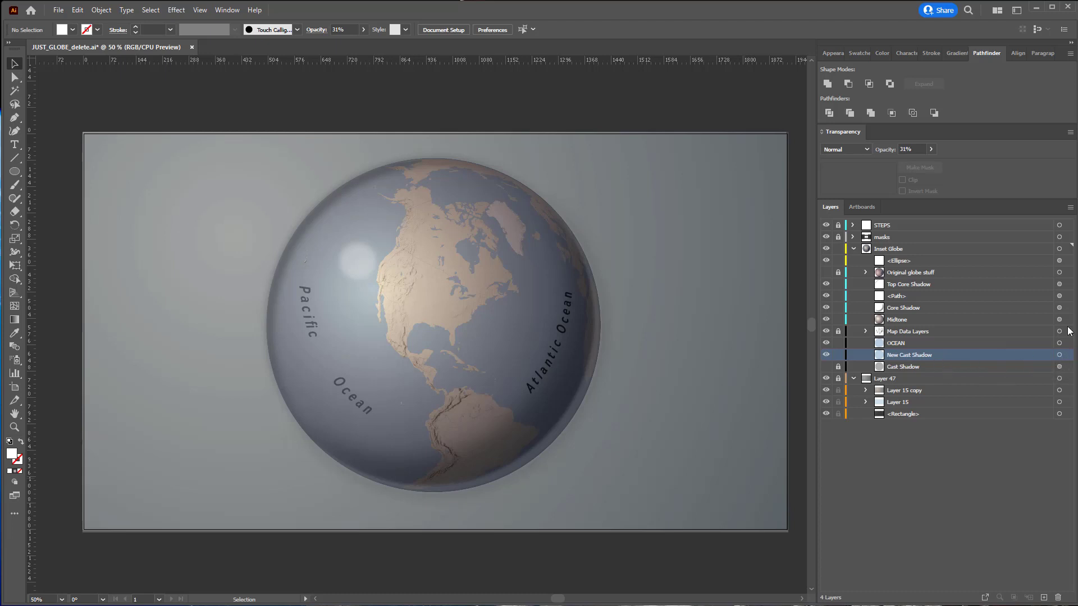
left_click(1066, 356)
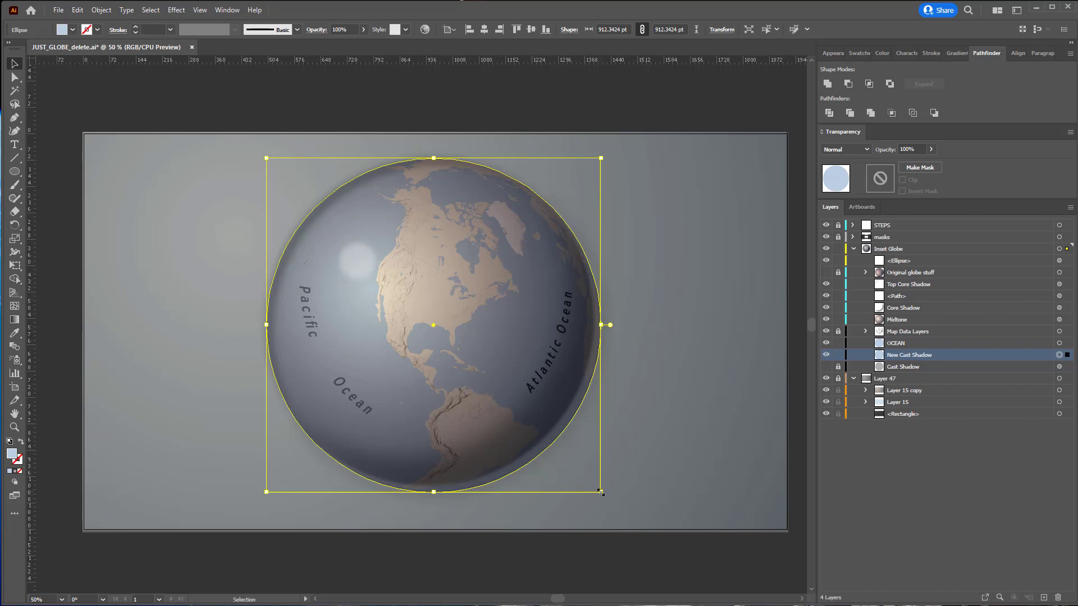
Enlarge the shadow circle to about 949 pt and fill it #333333 dark grey
left_click_drag(600, 493, 605, 498)
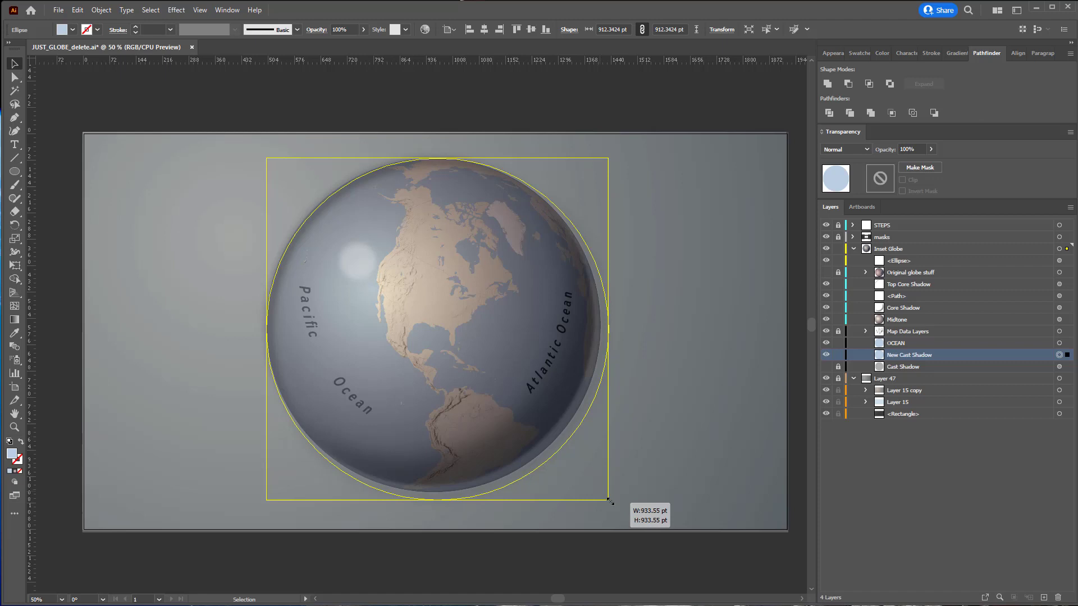
left_click_drag(610, 501, 615, 509)
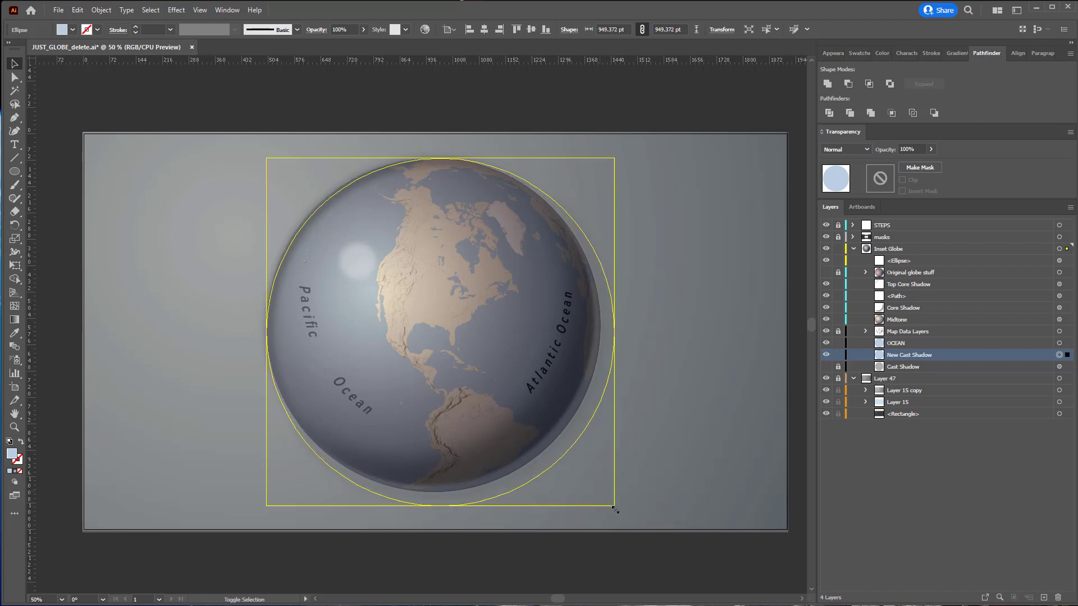
double_click(12, 453)
type("333333")
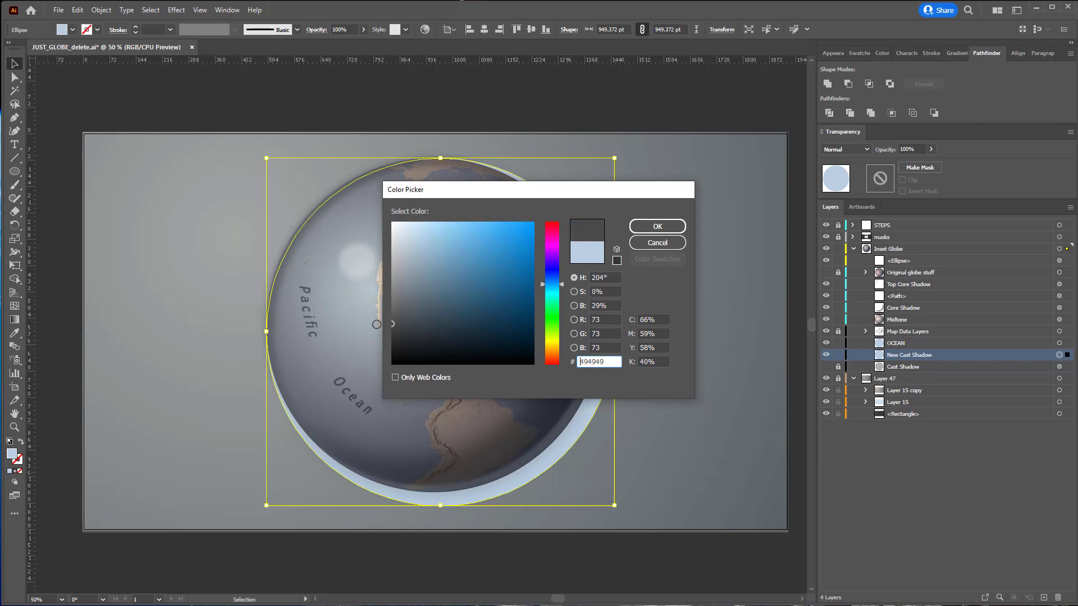
left_click(657, 226)
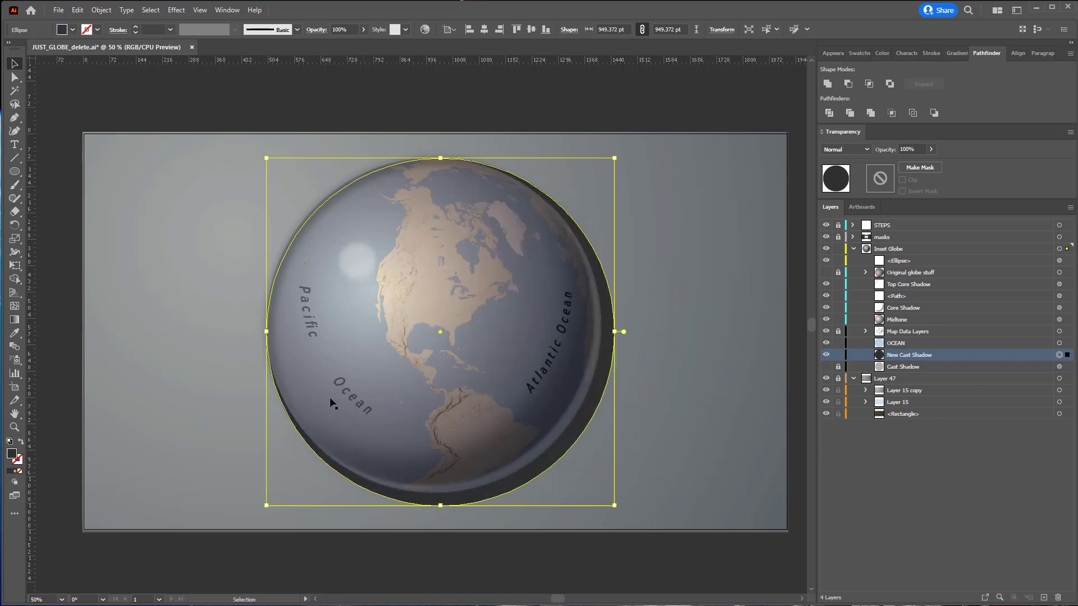
Blur the shadow circle, set its opacity to 76% and blend it in Multiply
left_click(177, 10)
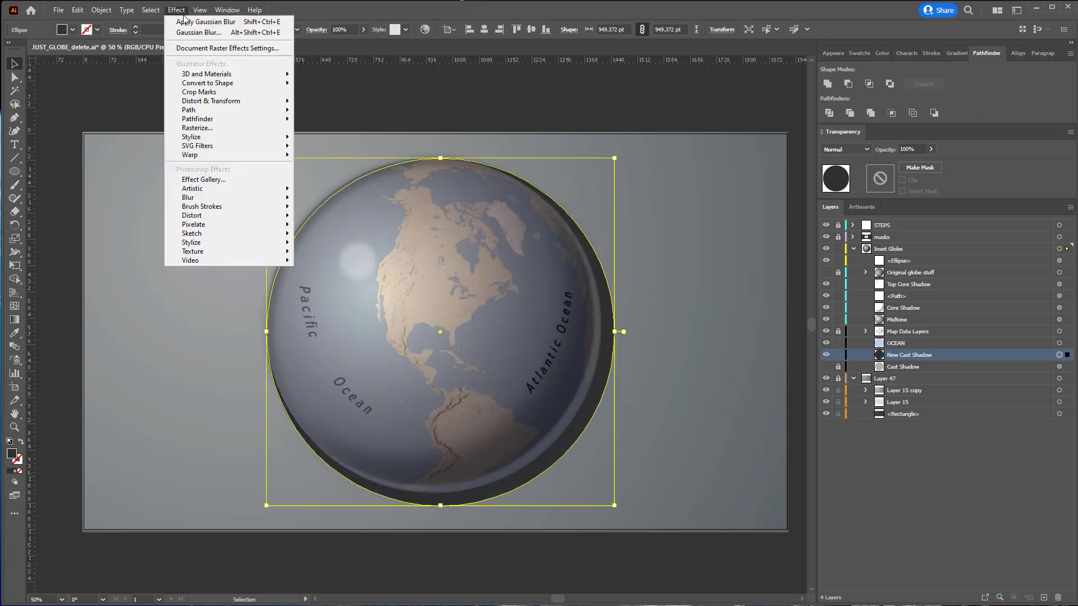
left_click(190, 31)
left_click(694, 204)
left_click(930, 149)
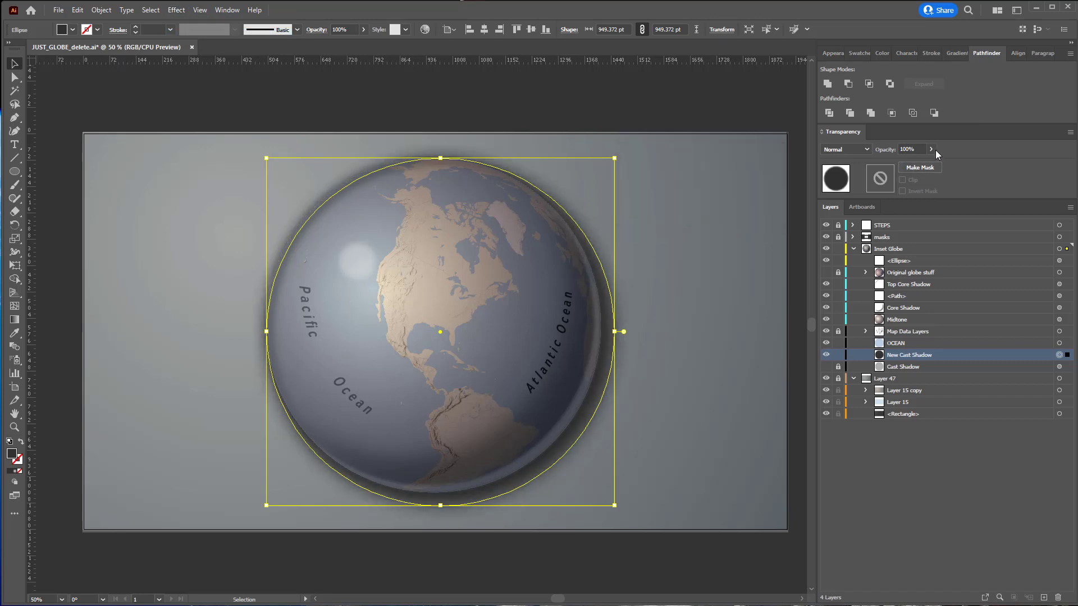
left_click_drag(938, 163, 917, 169)
left_click(846, 148)
left_click(847, 189)
key("ctrl+shift+a")
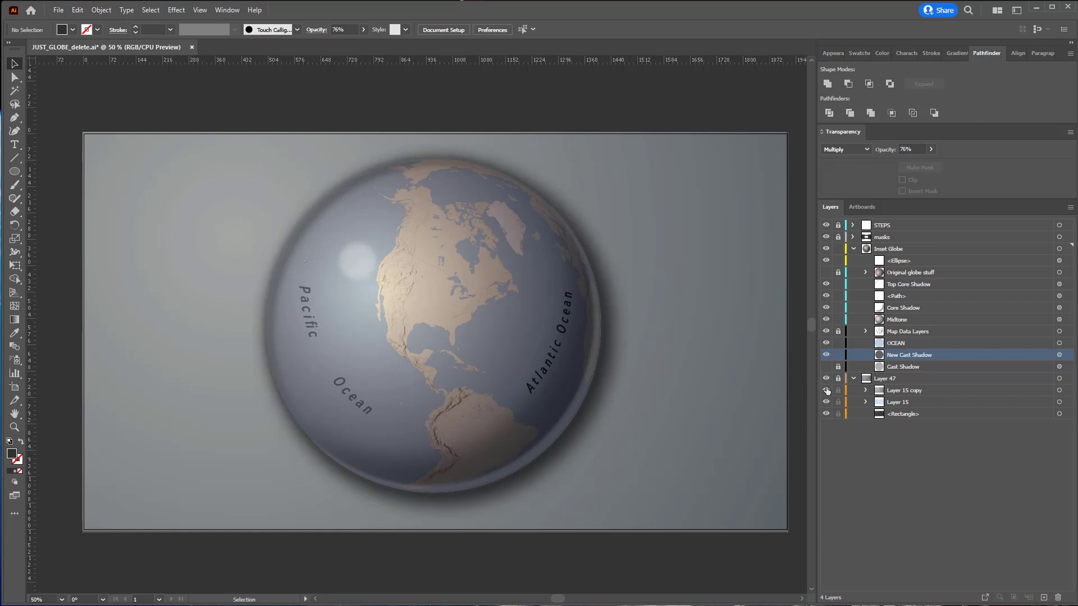